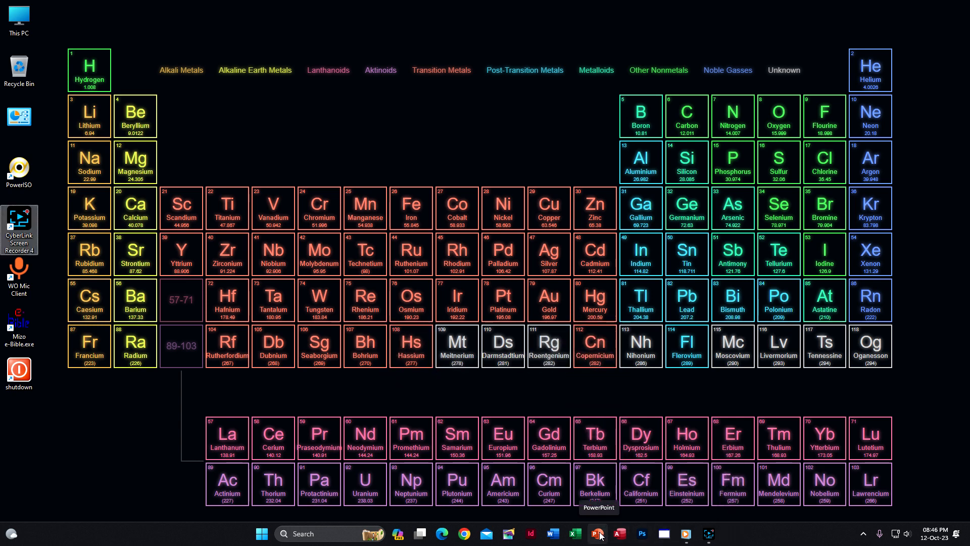
# Start a blank PowerPoint presentation and apply the blue gradient theme with white diagonal lines.
pyautogui.click(600, 535)
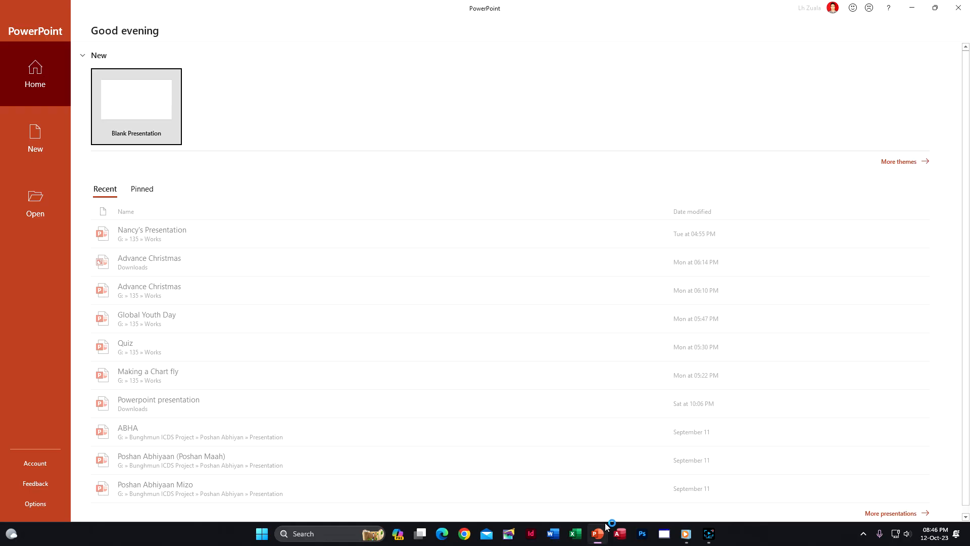
pyautogui.click(156, 102)
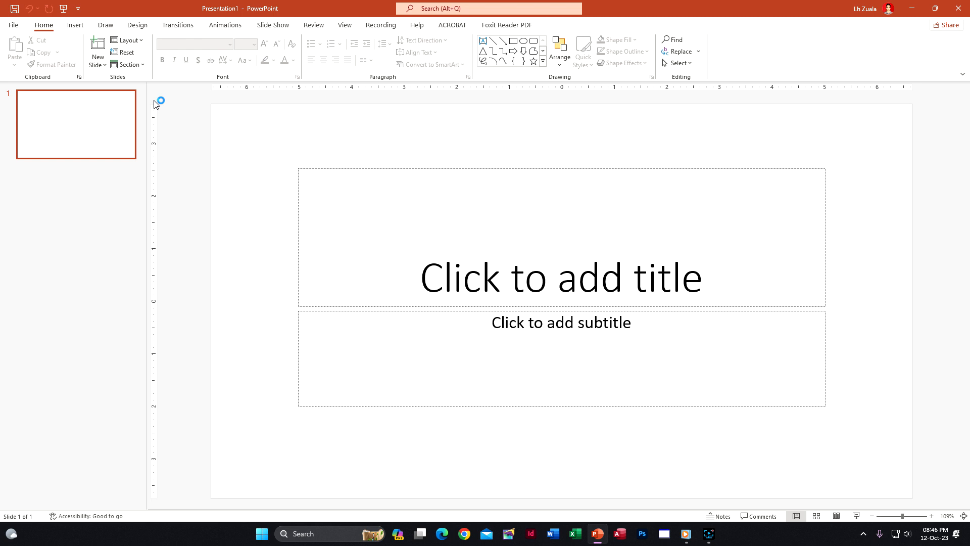
pyautogui.click(142, 27)
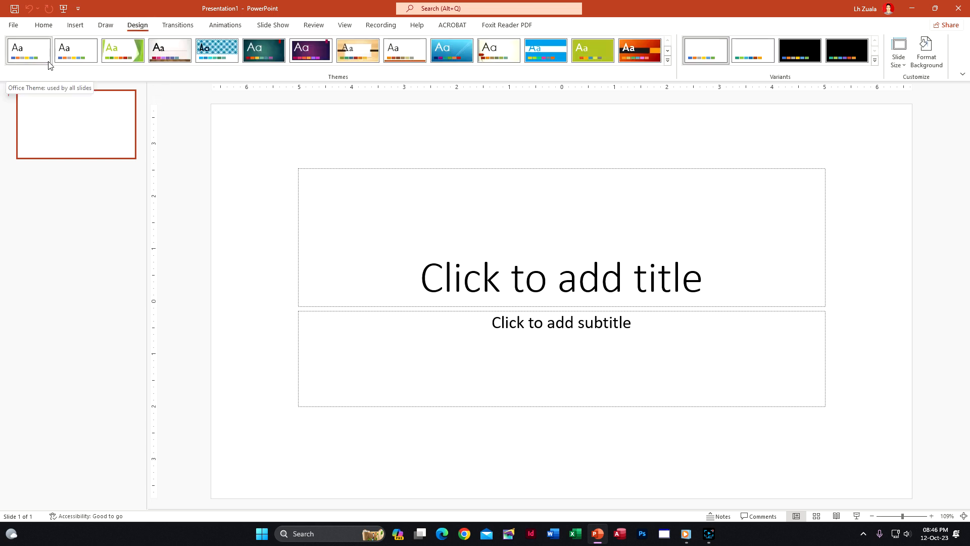
pyautogui.click(899, 53)
pyautogui.click(899, 54)
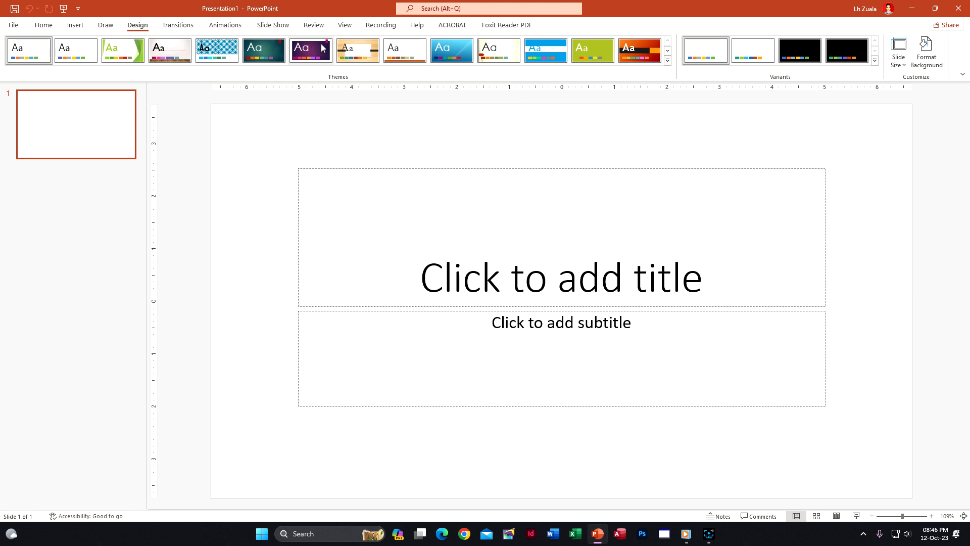
pyautogui.click(404, 56)
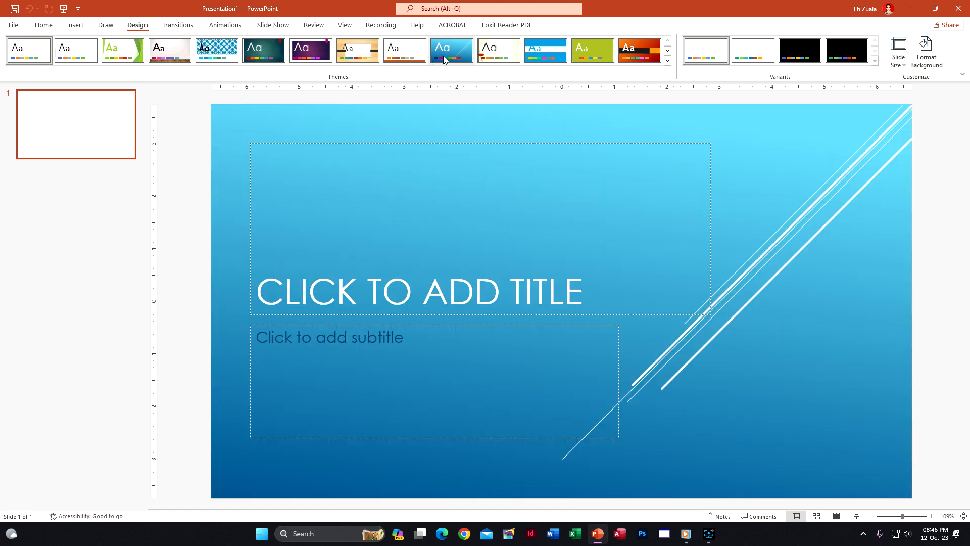
pyautogui.click(445, 58)
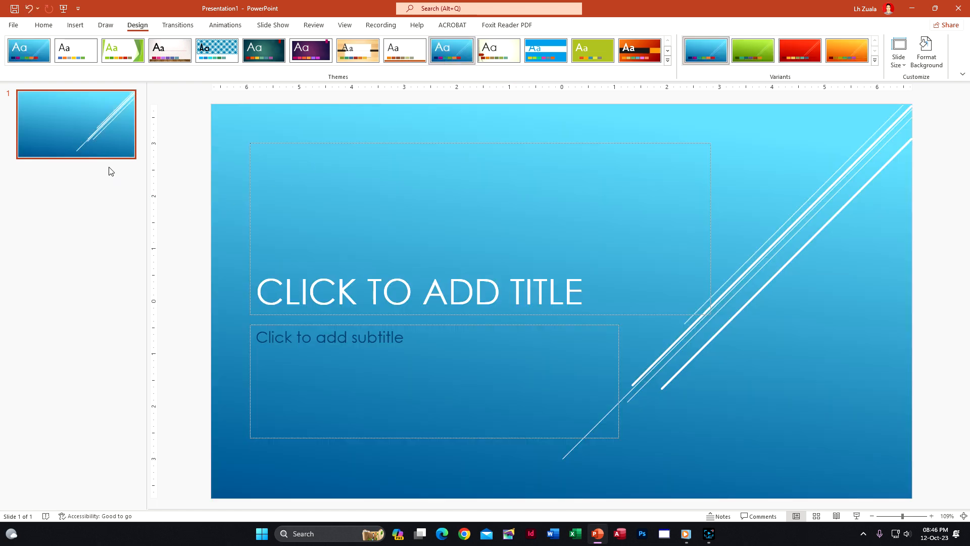
# Delete the title and subtitle placeholders from the first slide.
pyautogui.click(362, 225)
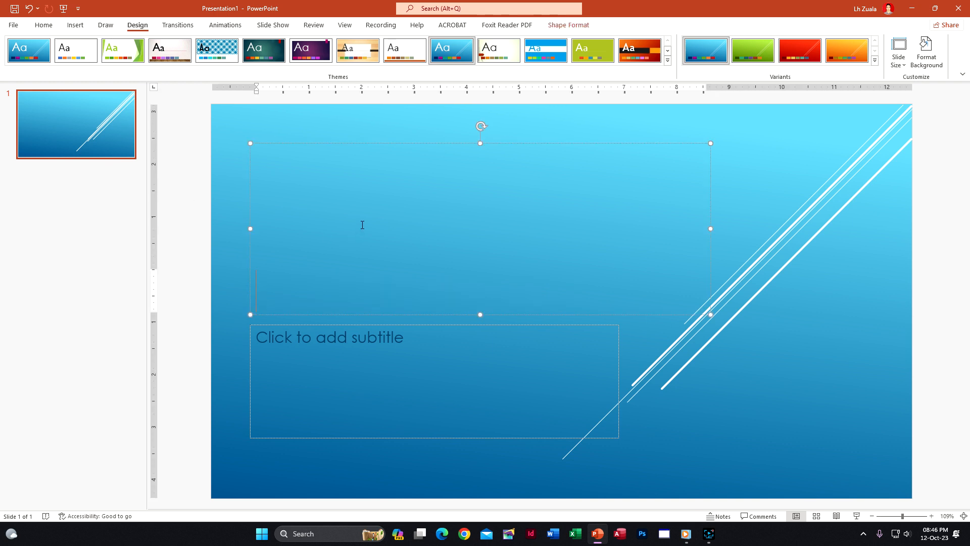
pyautogui.click(400, 144)
pyautogui.press('Delete')
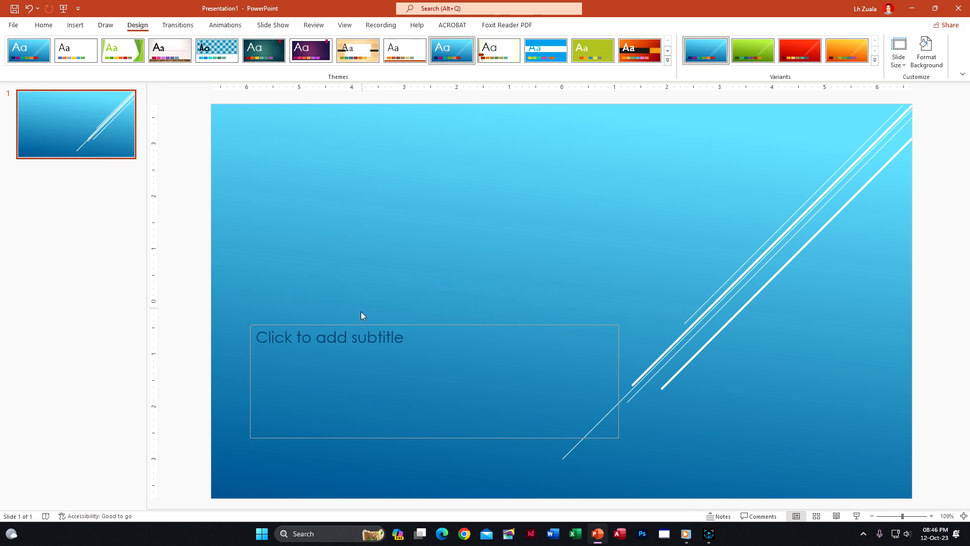
pyautogui.click(360, 323)
pyautogui.press('Delete')
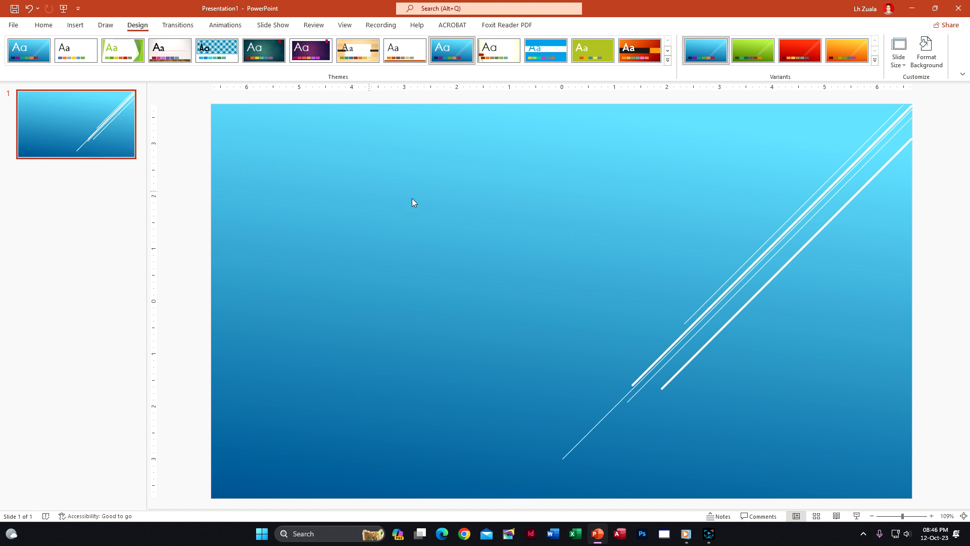
# Insert a Clustered Column chart on the empty slide.
pyautogui.click(75, 27)
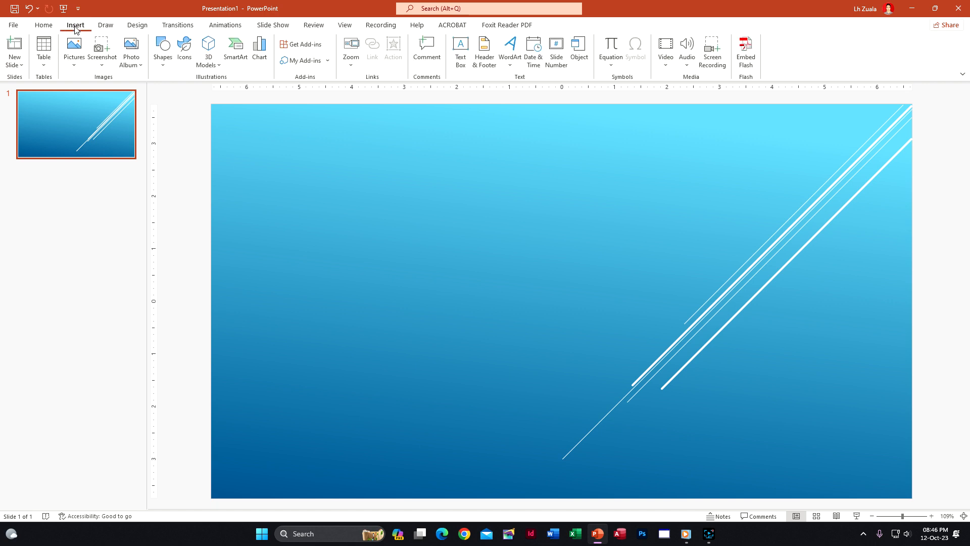
pyautogui.click(259, 53)
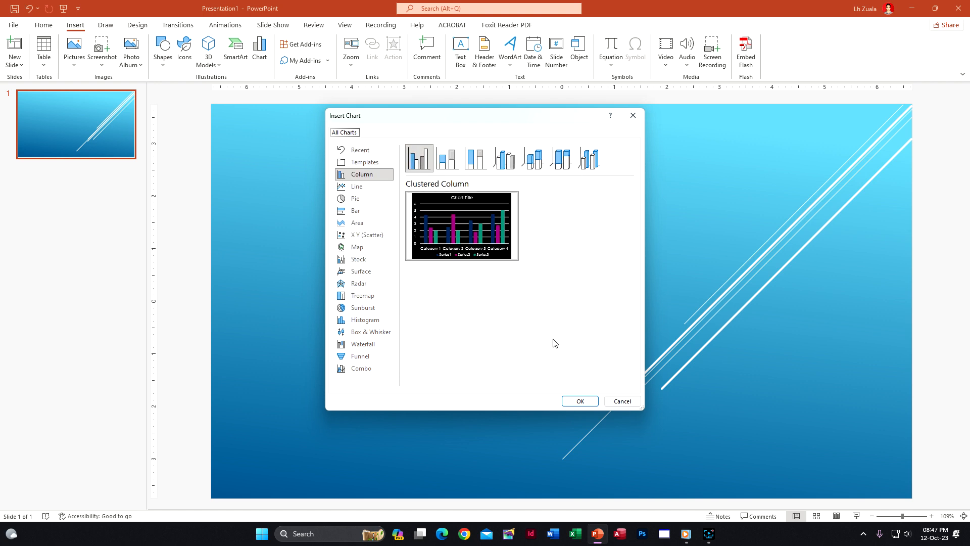
pyautogui.click(576, 401)
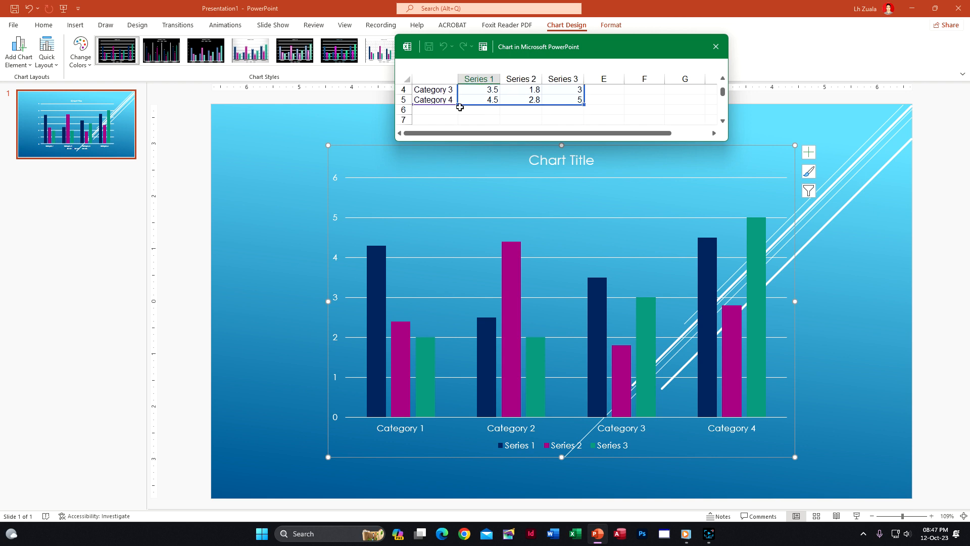
# Rename the four chart categories as Aizawl, Lunglei, Serchhip and Siaha in the chart's data sheet and close the sheet.
pyautogui.click(449, 103)
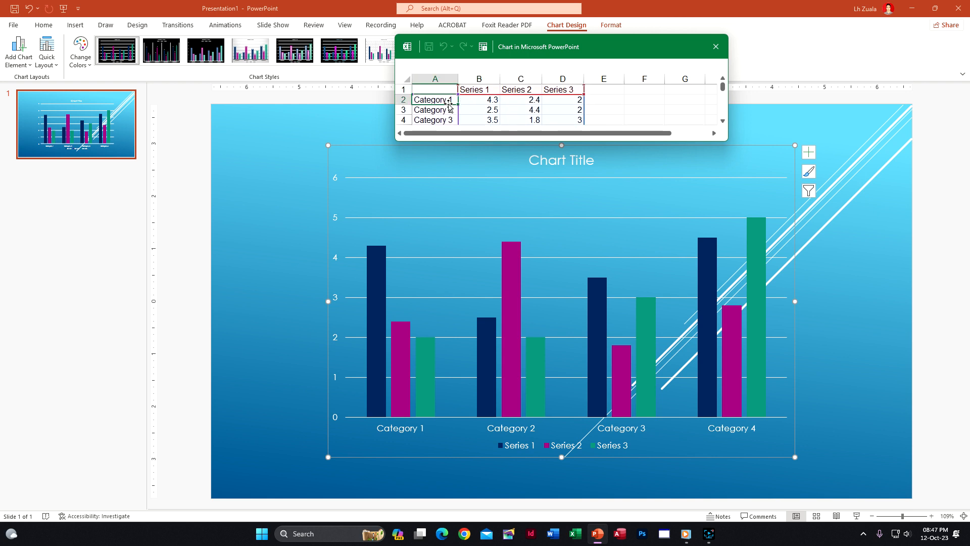
pyautogui.write('Aizawl')
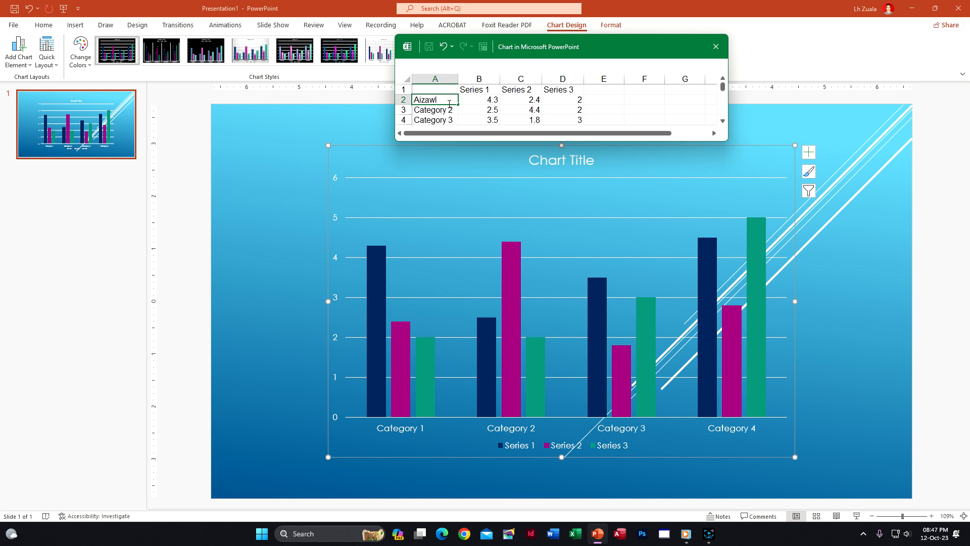
pyautogui.press('Return')
pyautogui.write('Lungl')
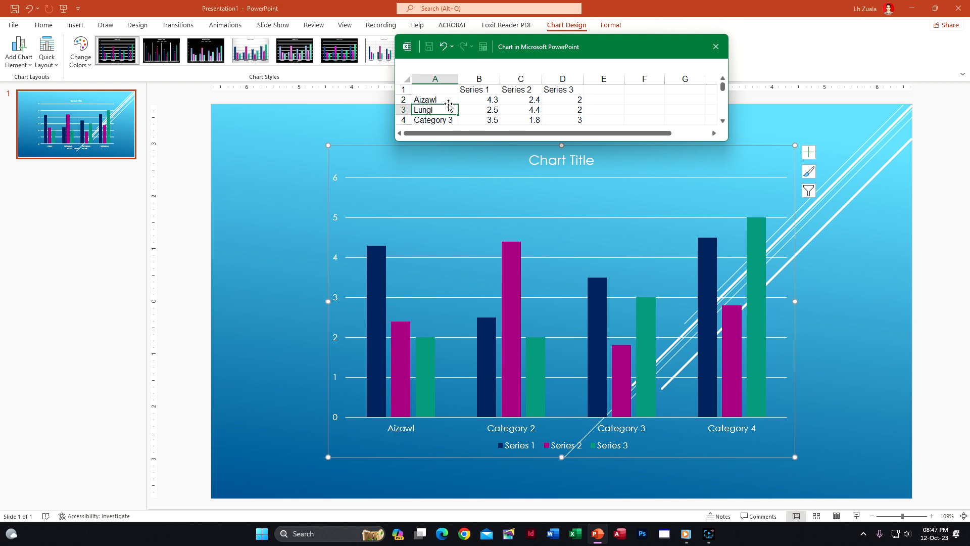
pyautogui.write('ei')
pyautogui.press('Return')
pyautogui.write('Serchhip')
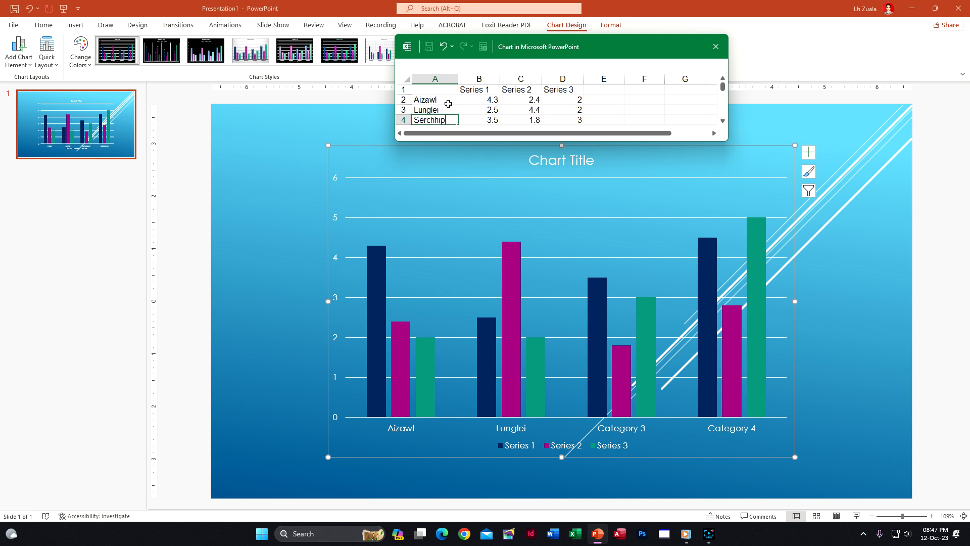
pyautogui.press('Return')
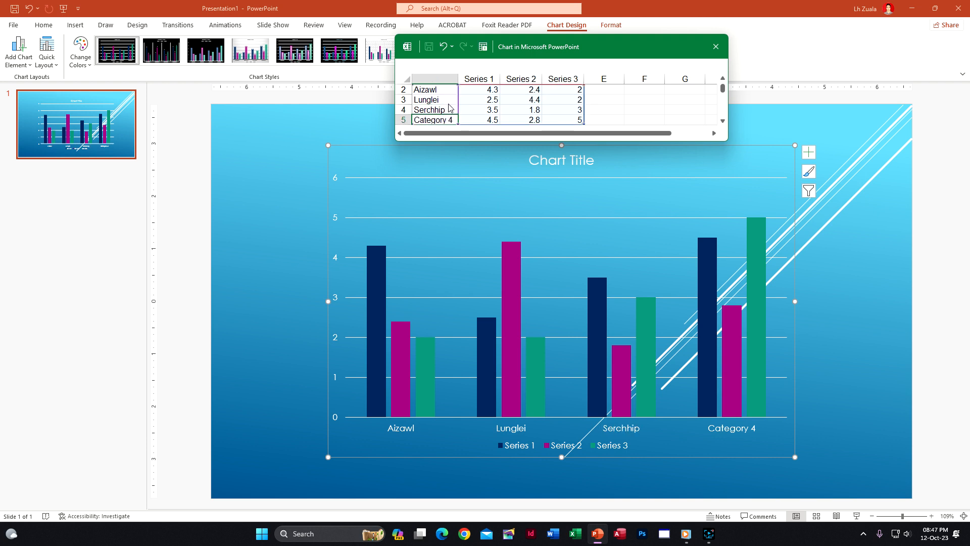
pyautogui.write('S')
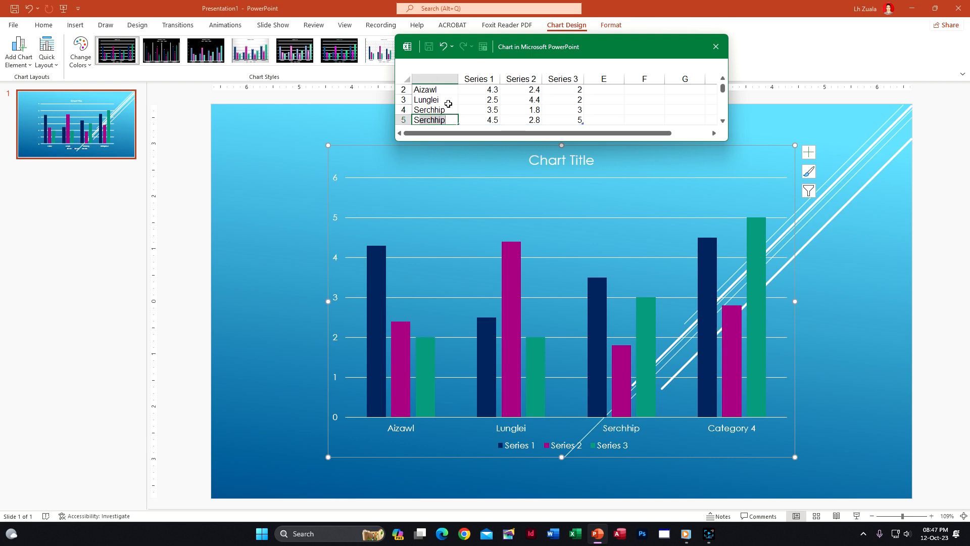
pyautogui.write('iaha')
pyautogui.scroll(-1, 449, 103)
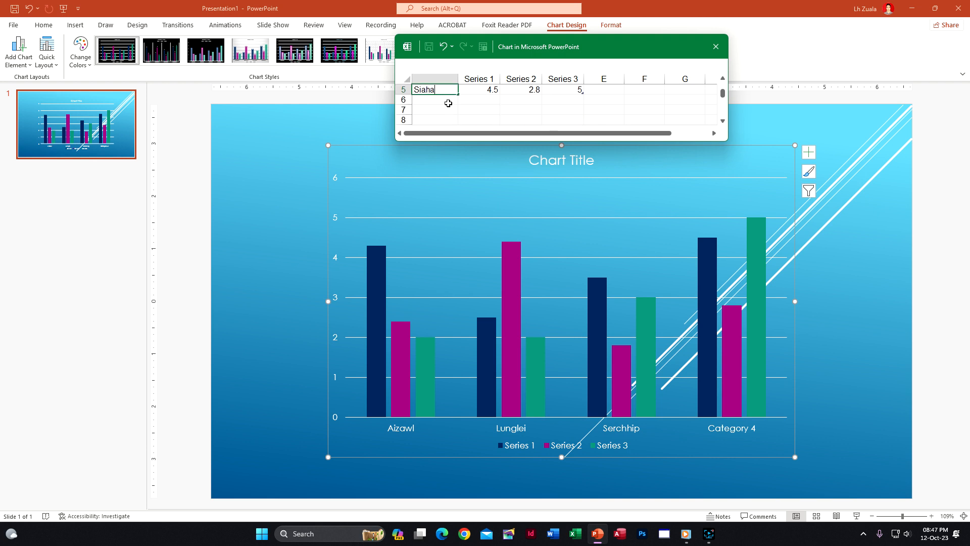
pyautogui.press('Return')
pyautogui.scroll(2, 509, 116)
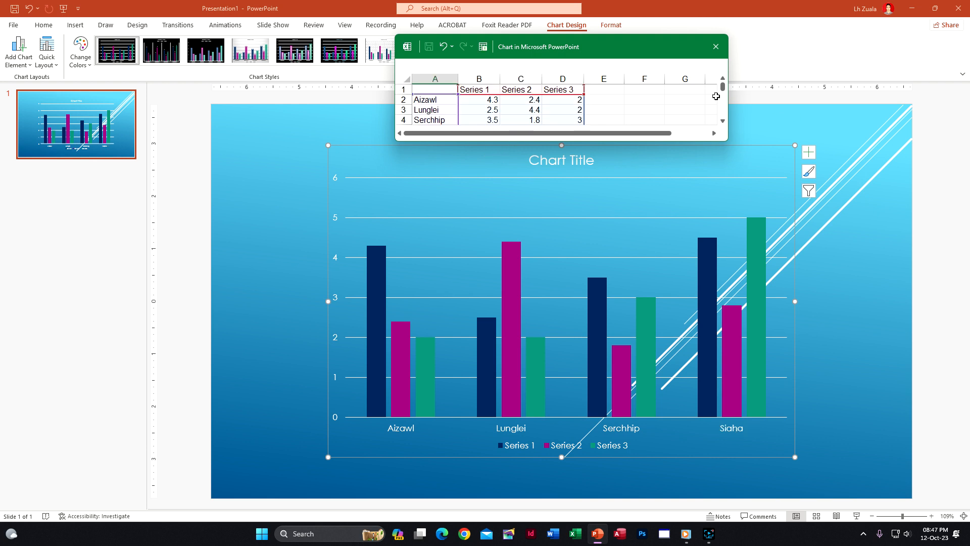
pyautogui.click(716, 46)
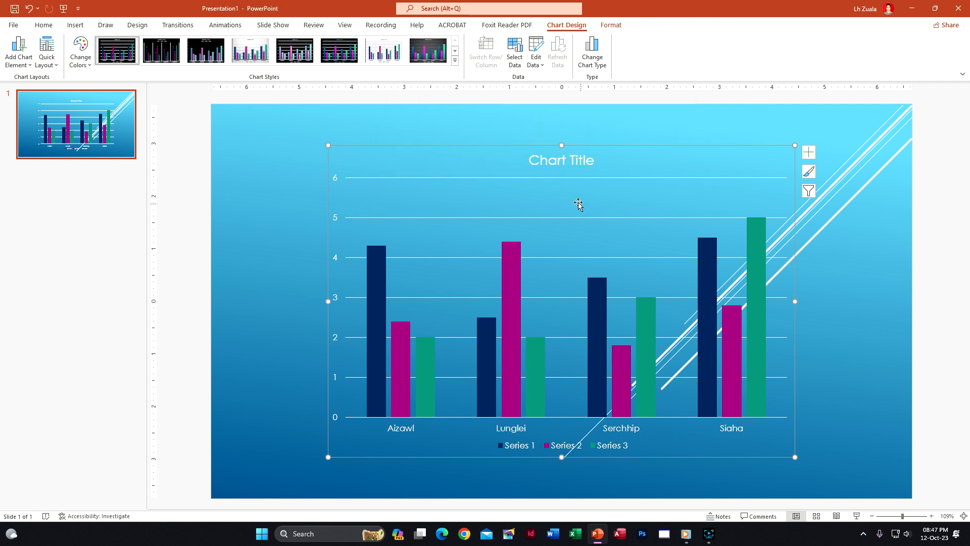
# Delete the chart's title and its series legend.
pyautogui.click(568, 160)
pyautogui.press('Delete')
pyautogui.click(538, 452)
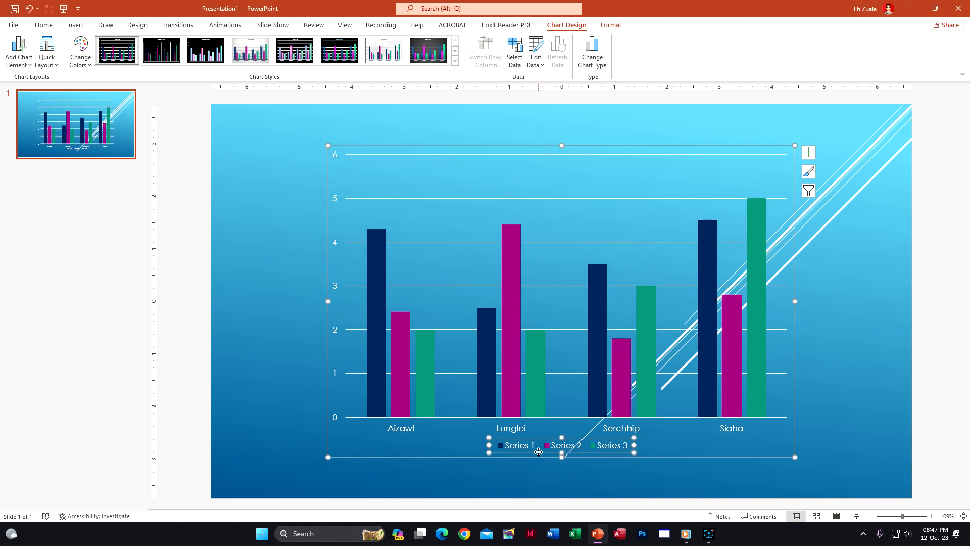
pyautogui.press('Delete')
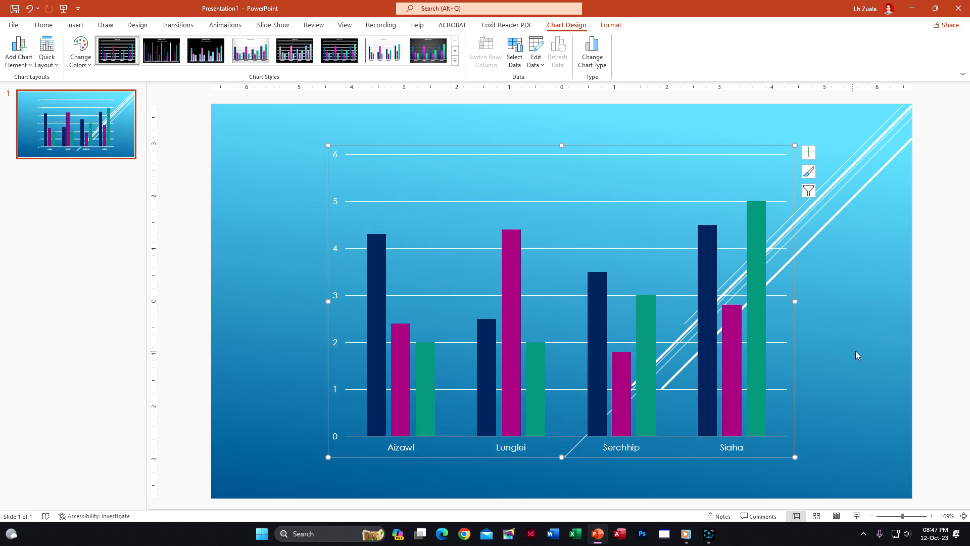
pyautogui.click(858, 355)
# Make the category labels along the chart's horizontal axis bold and deselect the chart.
pyautogui.click(444, 447)
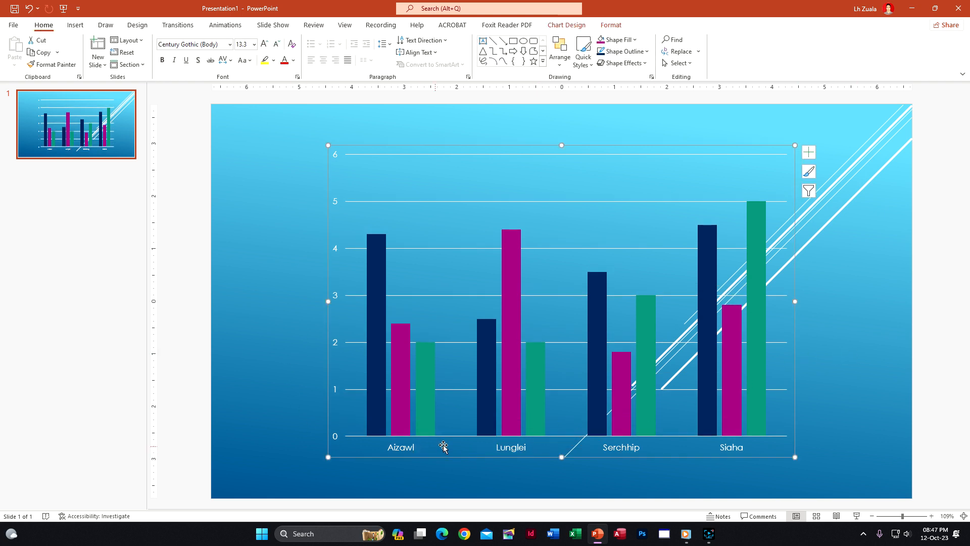
pyautogui.click(414, 449)
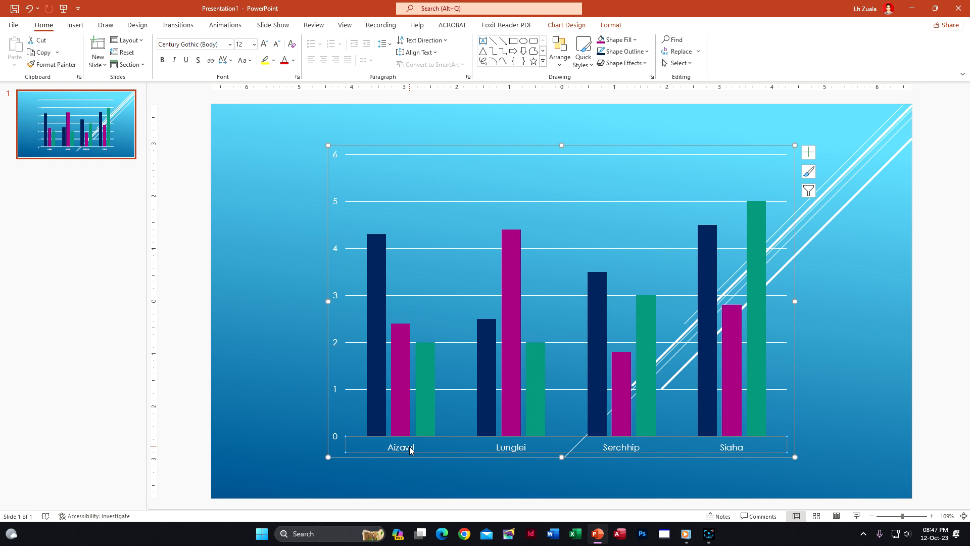
pyautogui.hotkey('ctrl', 'b')
pyautogui.click(858, 423)
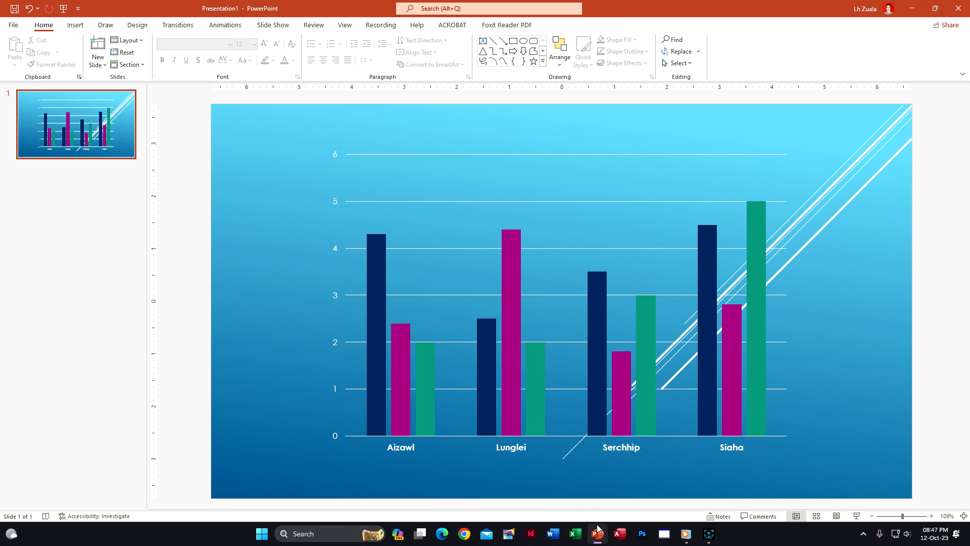
# Apply the Fly In entrance animation to the column chart.
pyautogui.moveTo(598, 540)
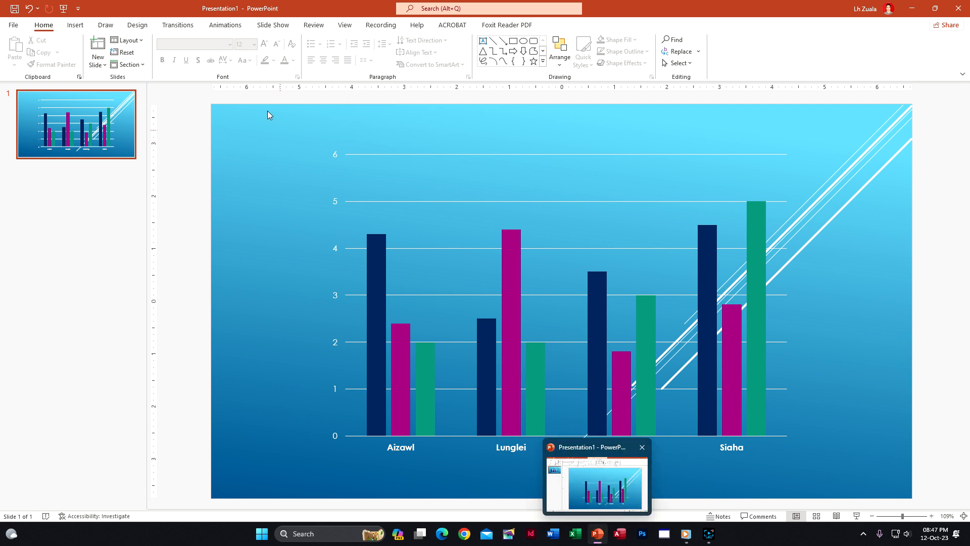
pyautogui.click(227, 29)
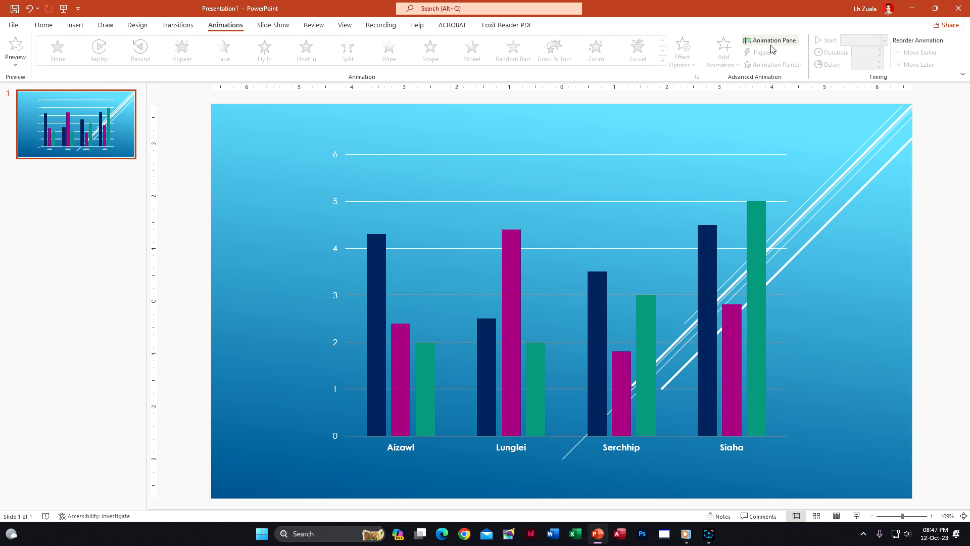
pyautogui.click(522, 222)
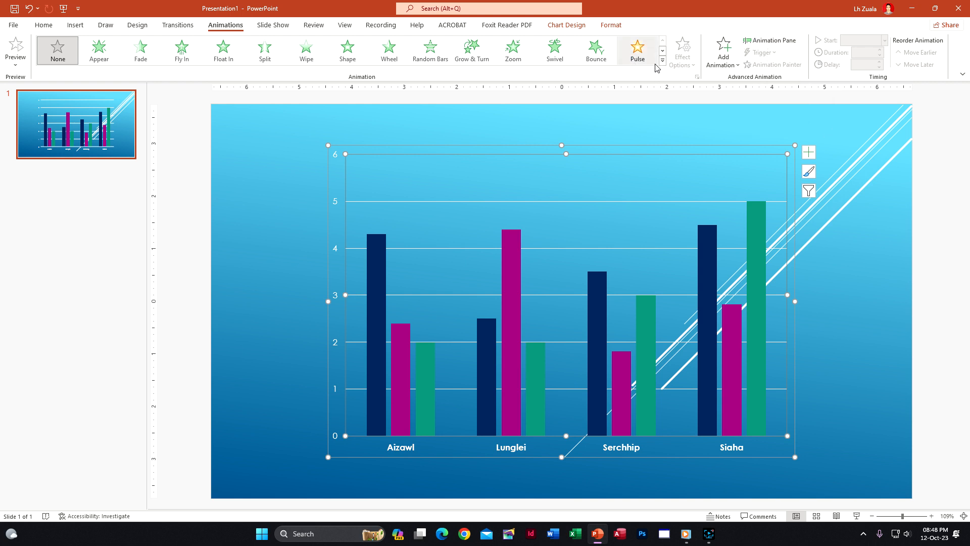
pyautogui.click(182, 51)
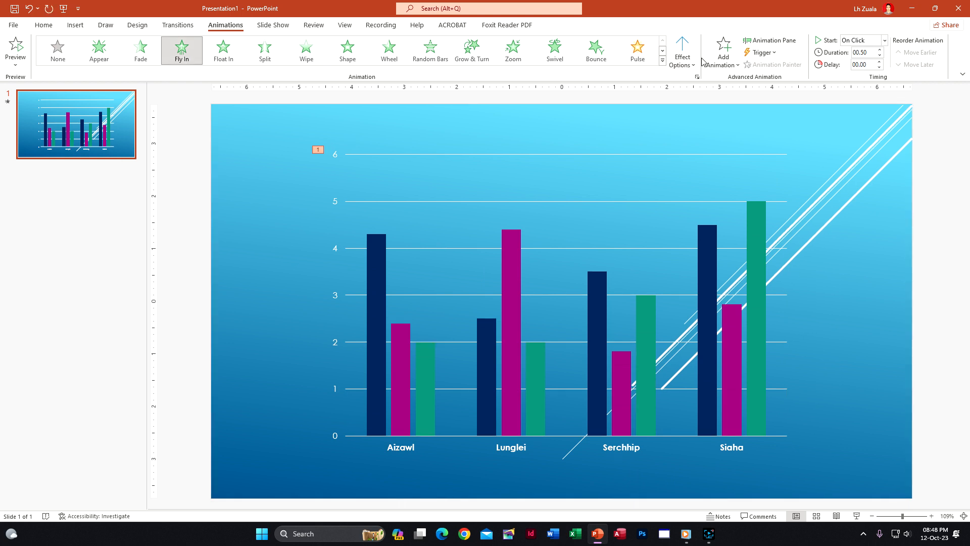
# Try the From Top-Right direction for the chart's Fly In animation.
pyautogui.click(688, 66)
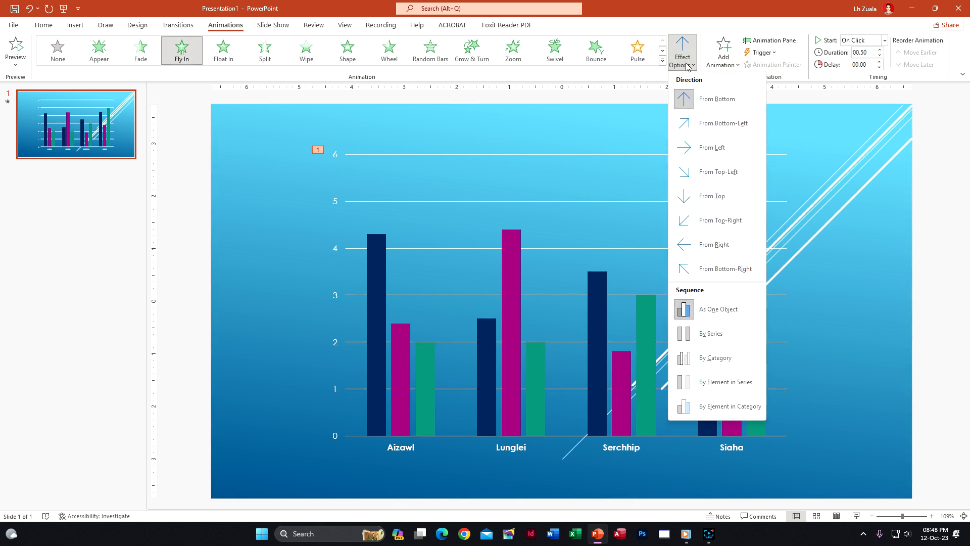
pyautogui.click(703, 221)
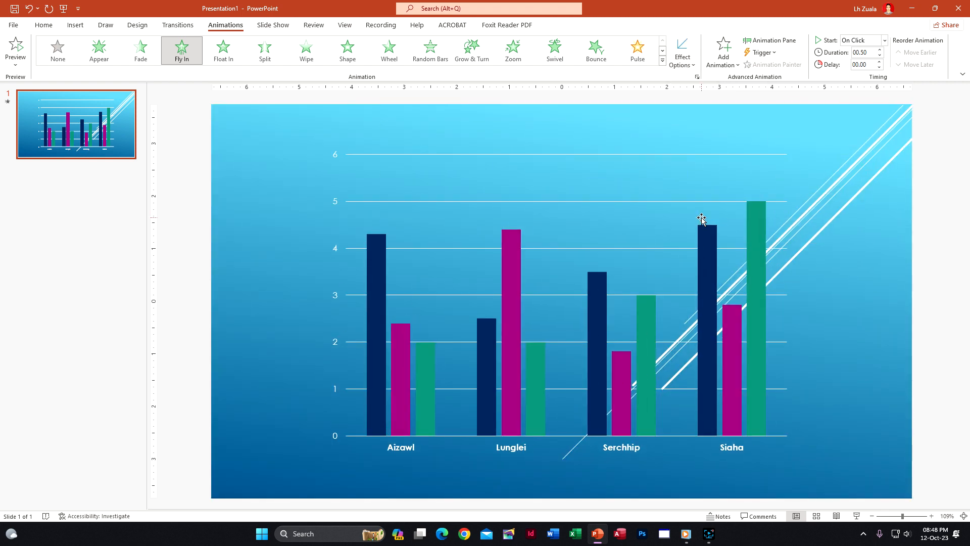
# Set the sequence of the chart's Fly In animation to By Series.
pyautogui.click(682, 64)
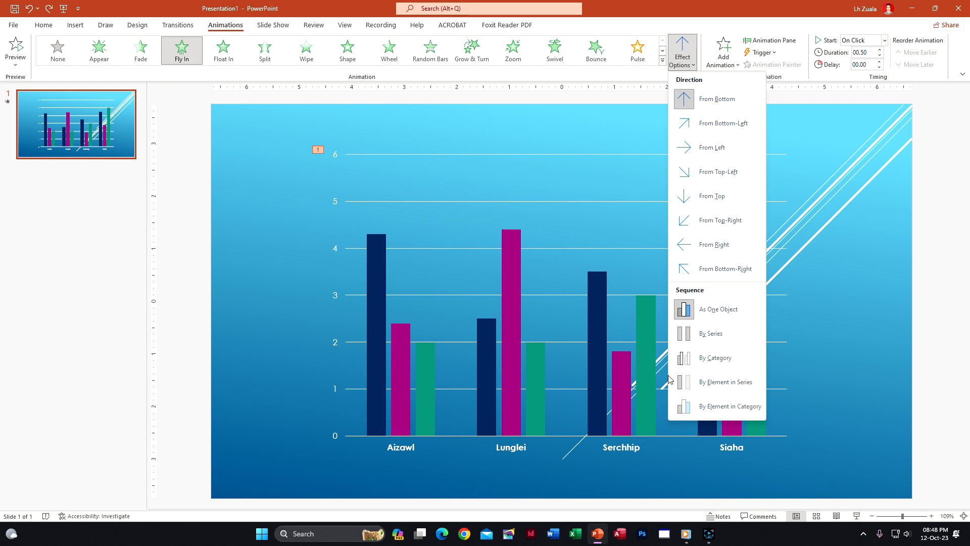
pyautogui.click(717, 338)
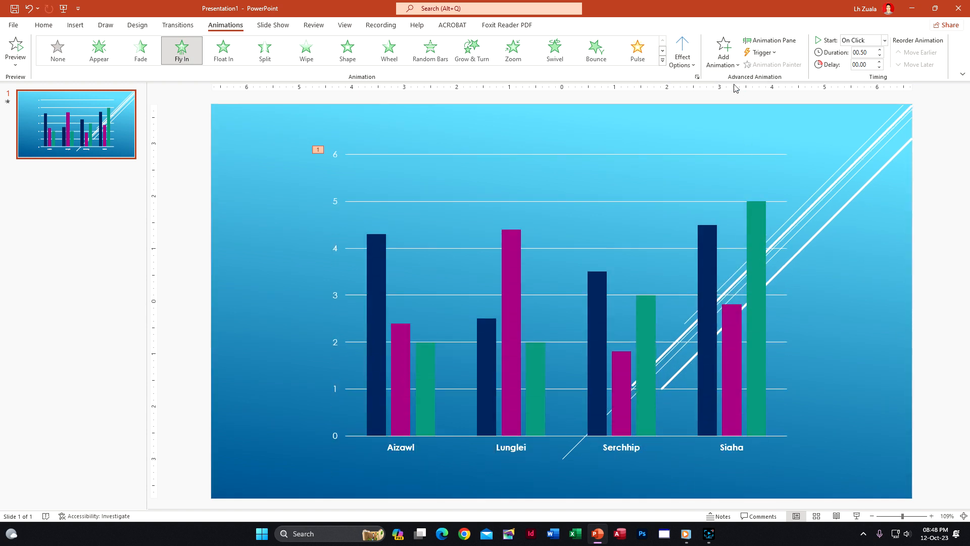
# Set the sequence of the chart's Fly In animation to By Category and list its individual effects in expanded form.
pyautogui.click(693, 69)
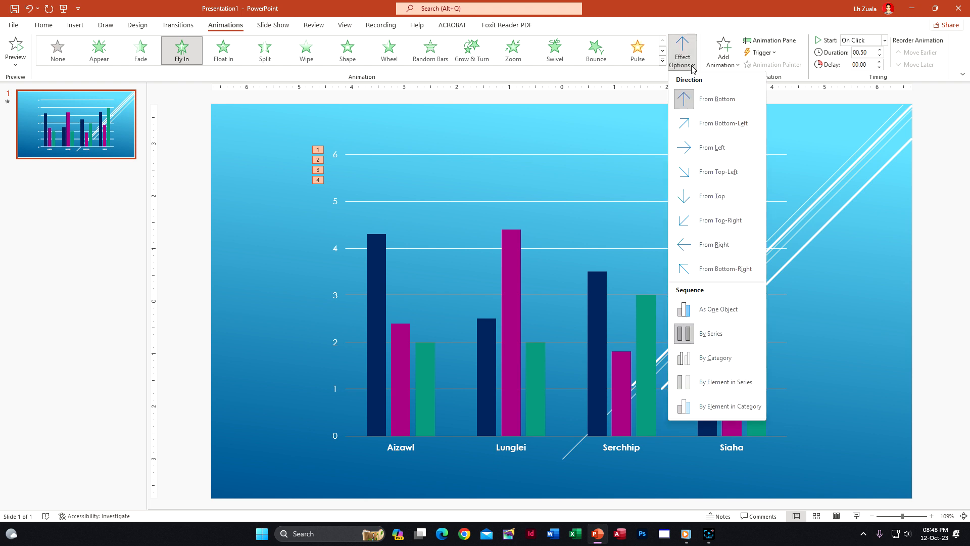
pyautogui.click(726, 353)
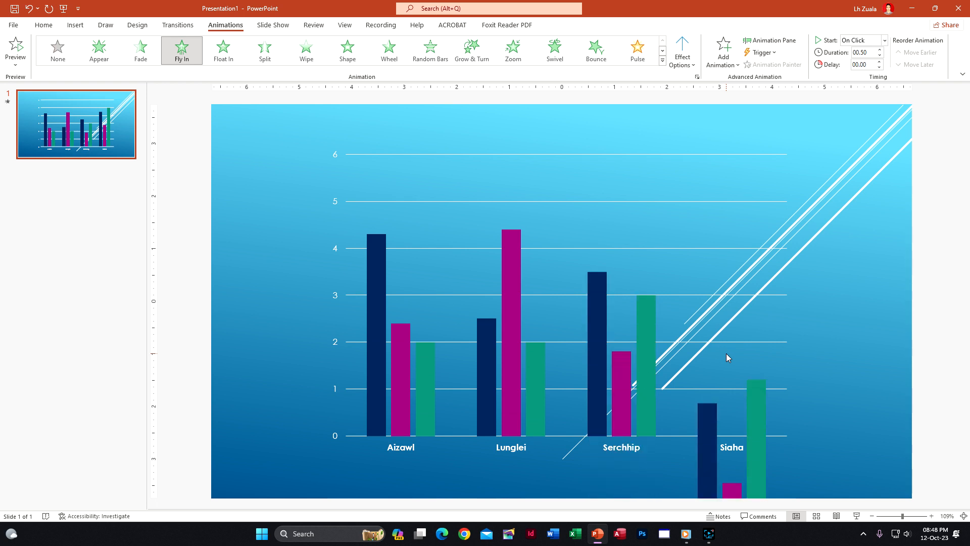
pyautogui.click(774, 41)
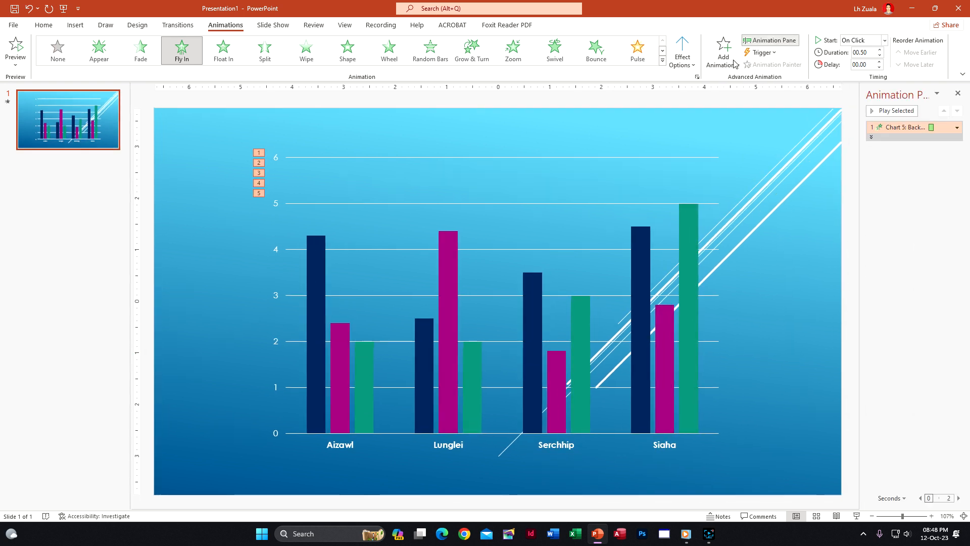
pyautogui.click(871, 139)
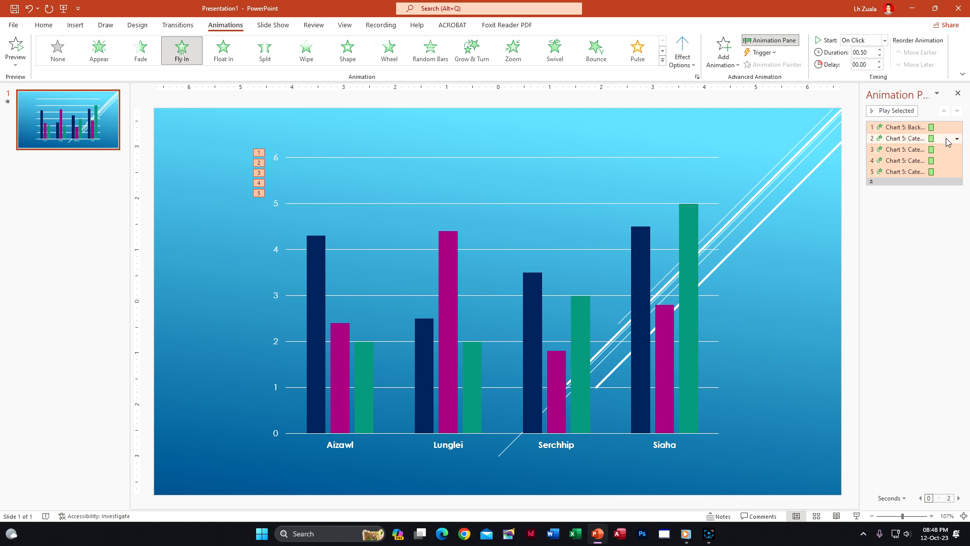
# Set the duration of the four category effects of the chart's Fly In animation to 1 second (Fast).
pyautogui.click(948, 142)
pyautogui.keyDown('shift'); pyautogui.click(953, 173); pyautogui.keyUp('shift')
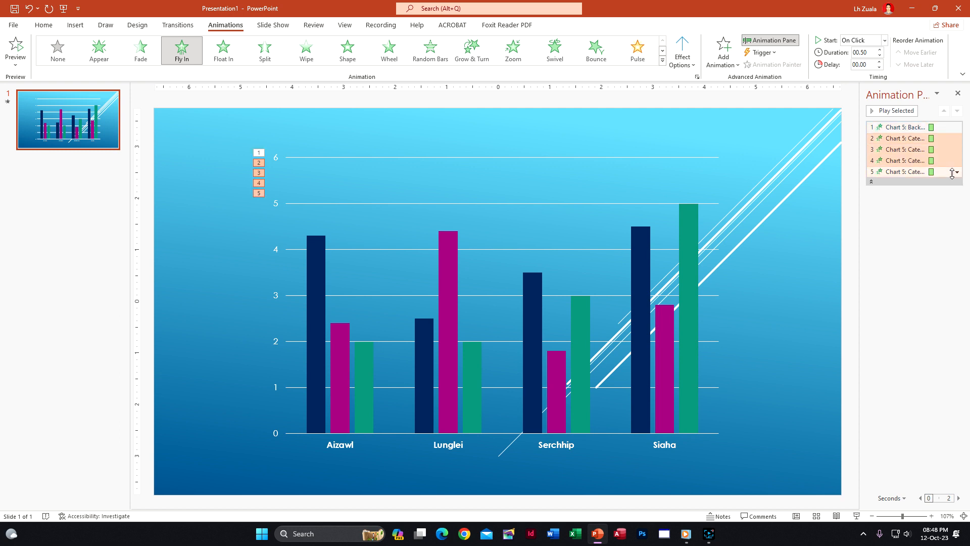
pyautogui.click(949, 139)
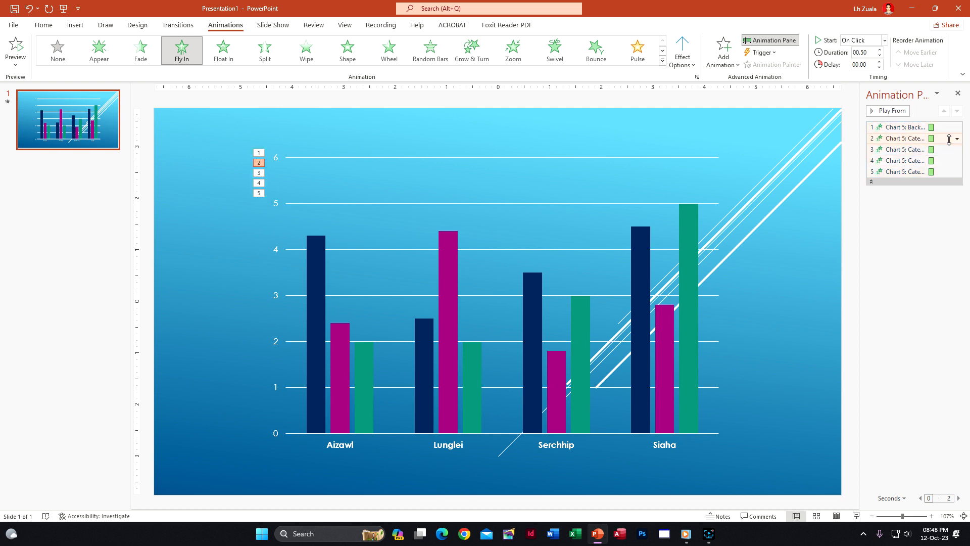
pyautogui.keyDown('shift'); pyautogui.click(941, 172); pyautogui.keyUp('shift')
pyautogui.click(958, 172)
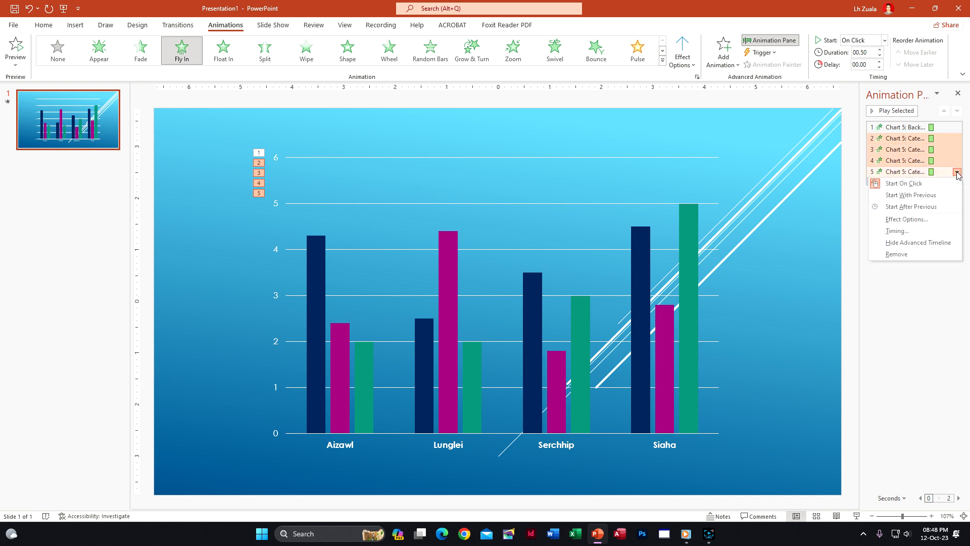
pyautogui.click(934, 219)
pyautogui.moveTo(481, 178); pyautogui.dragTo(689, 199)
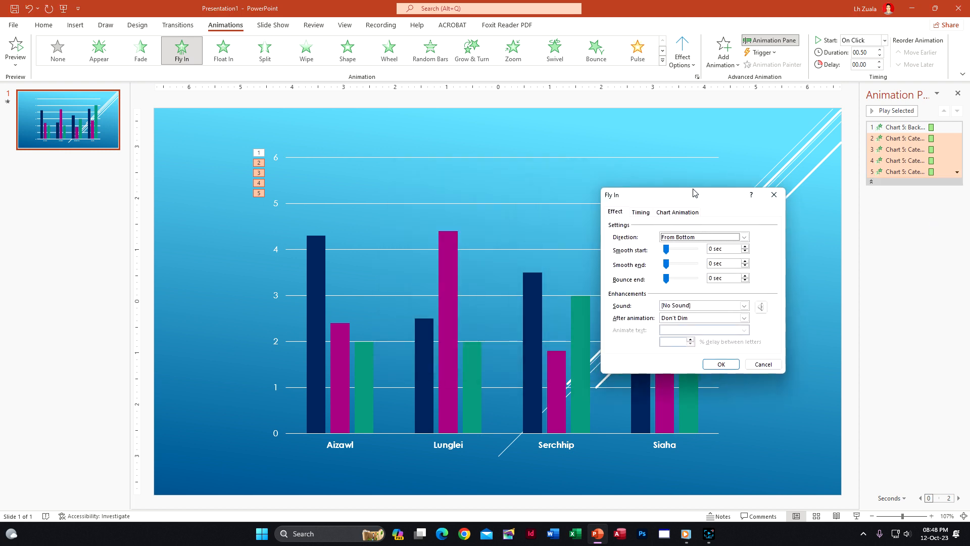
pyautogui.click(642, 213)
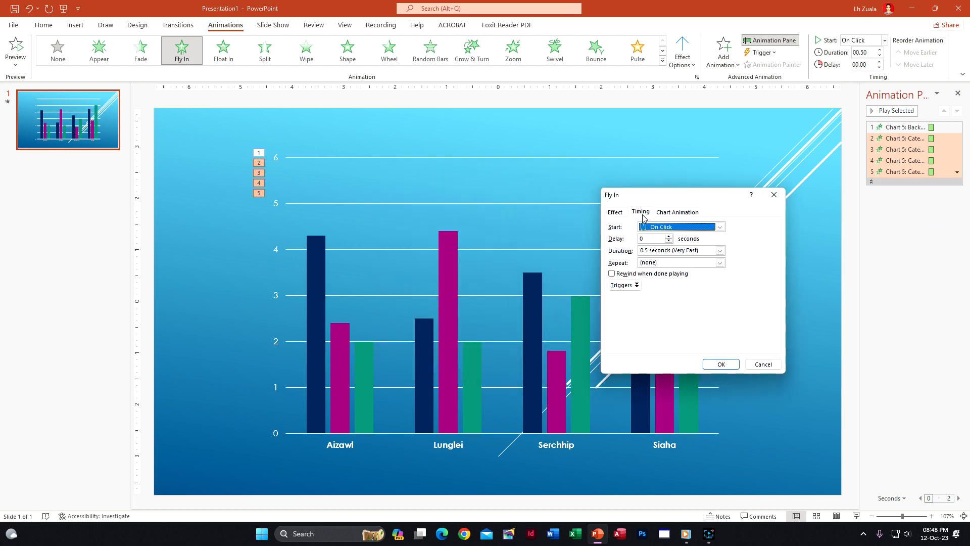
pyautogui.click(720, 250)
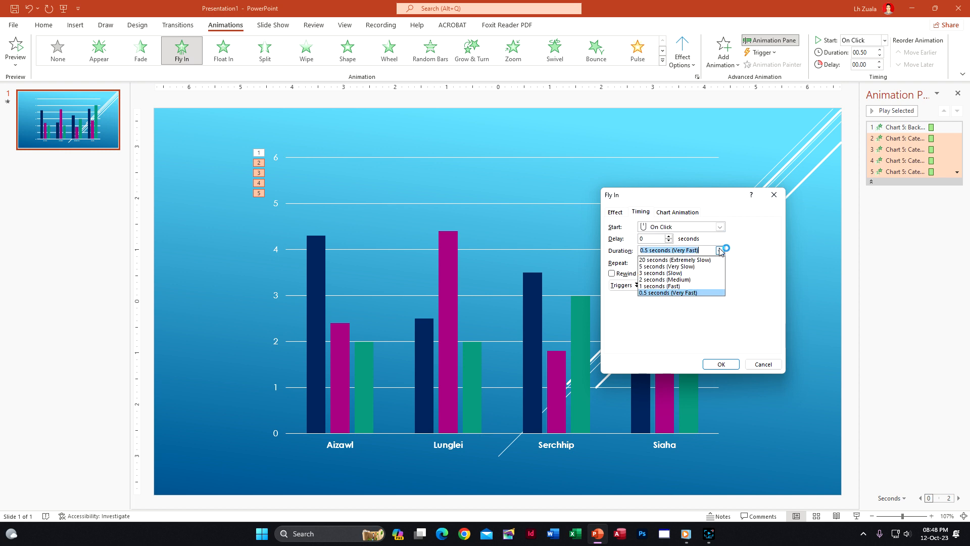
pyautogui.click(710, 286)
pyautogui.click(721, 365)
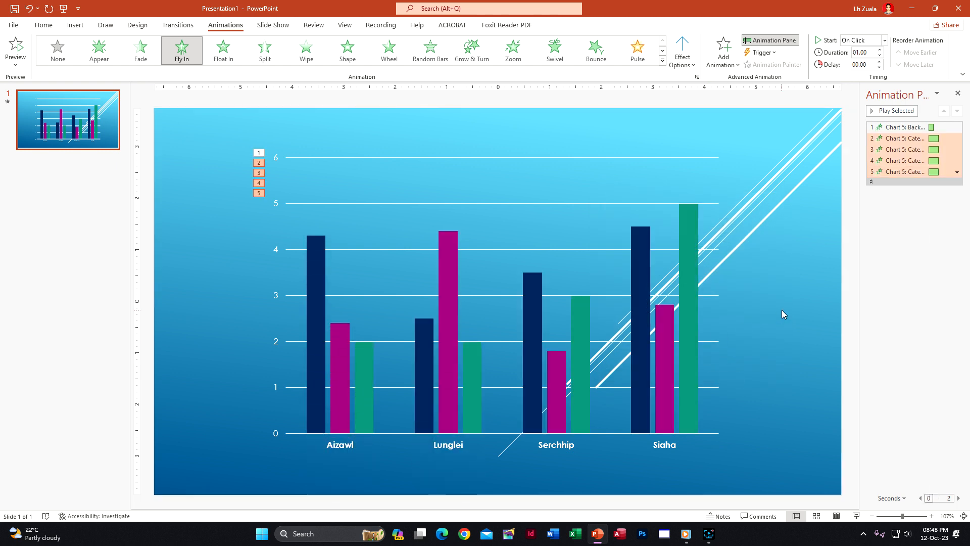
# Make the four category effects start After Previous, check their timing settings and deselect them.
pyautogui.click(957, 173)
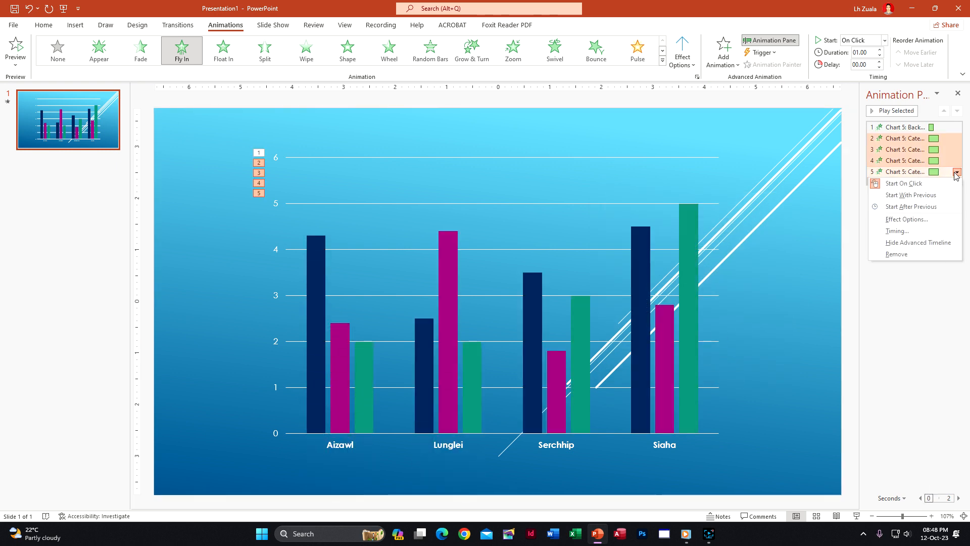
pyautogui.click(915, 207)
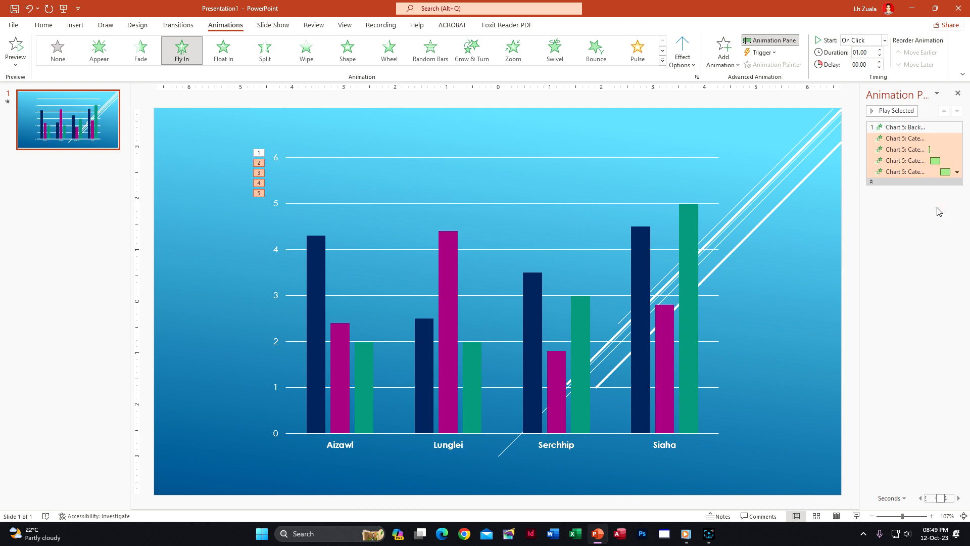
pyautogui.click(957, 173)
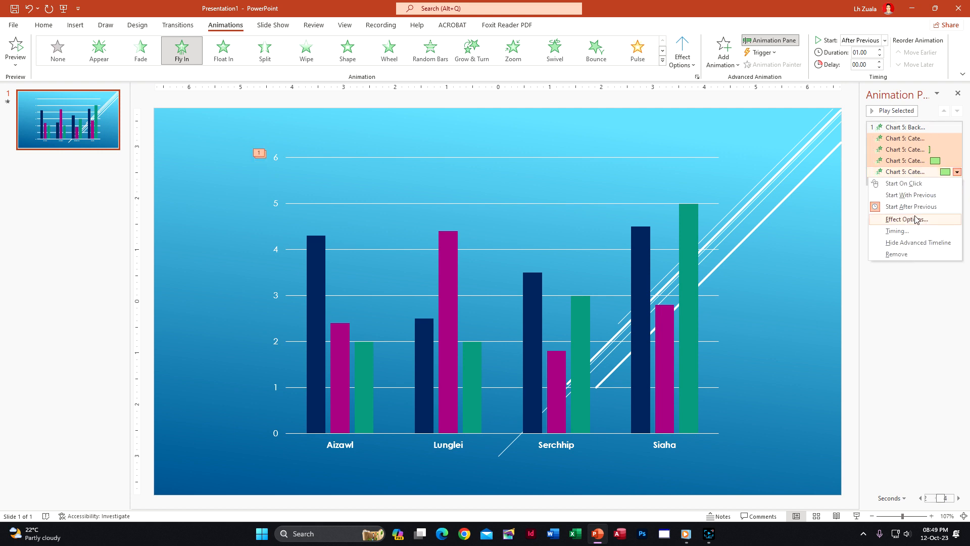
pyautogui.click(916, 218)
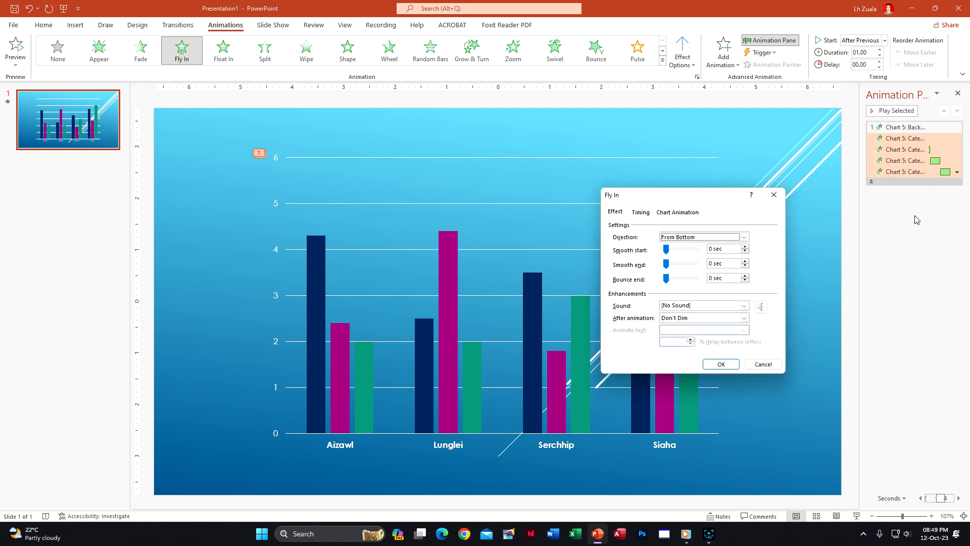
pyautogui.click(641, 212)
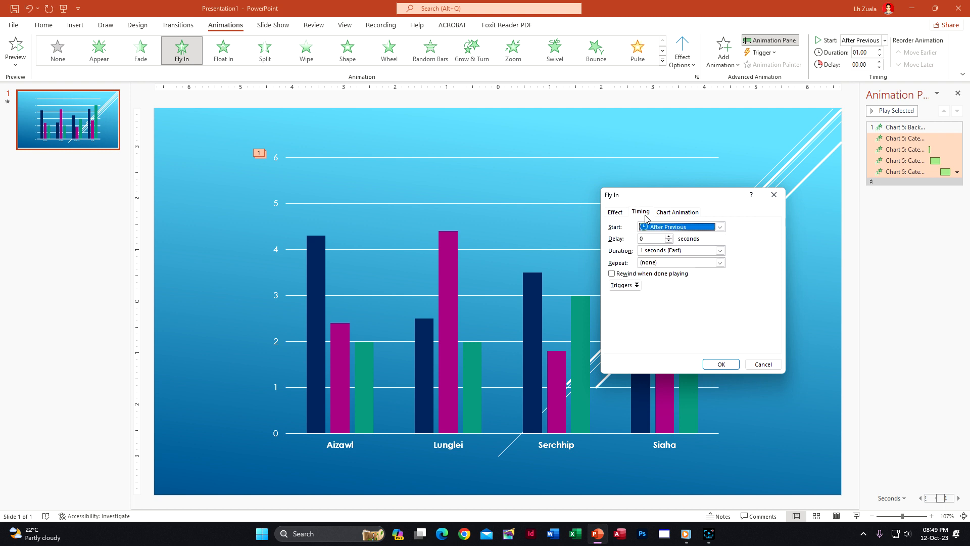
pyautogui.click(728, 362)
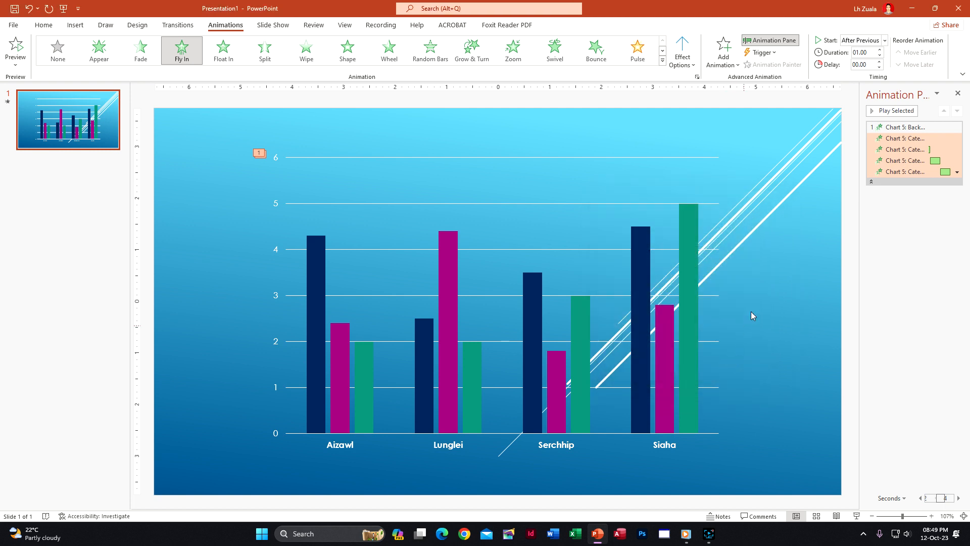
pyautogui.click(799, 204)
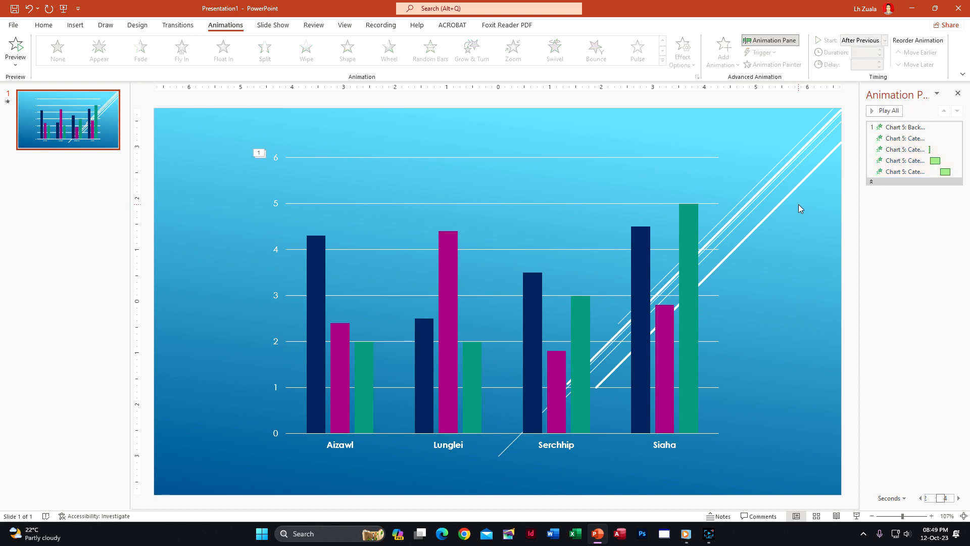
# Play the slide show from the beginning to watch the chart animation, and return to editing.
pyautogui.click(276, 26)
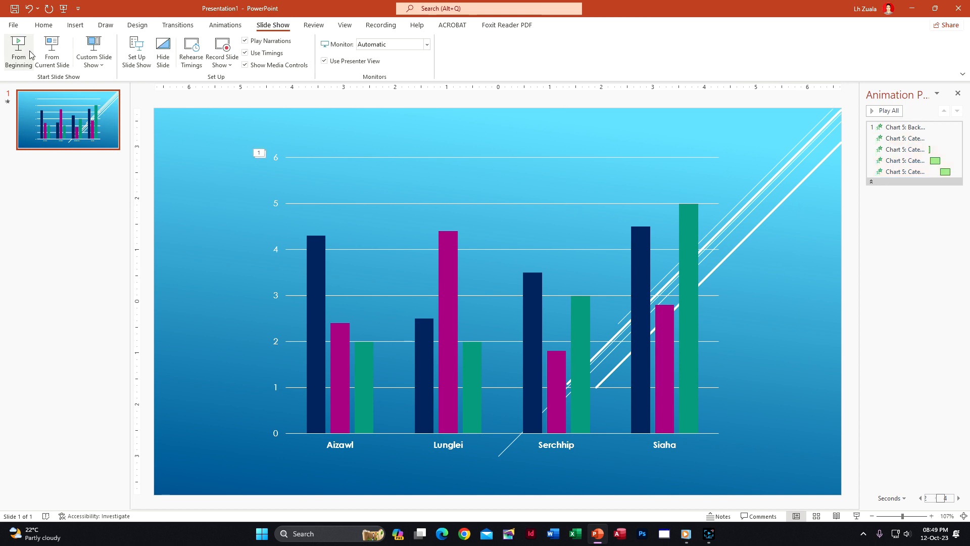
pyautogui.click(19, 50)
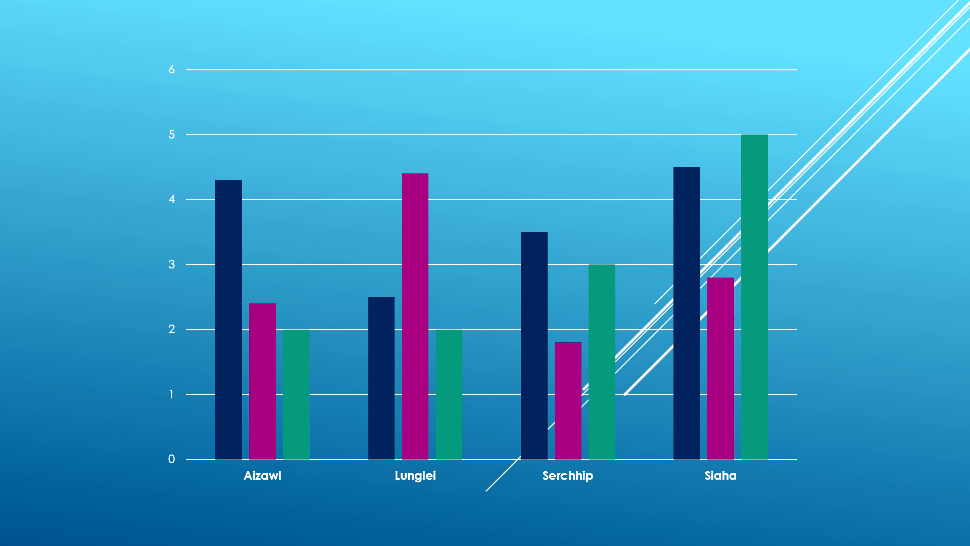
pyautogui.press('Escape')
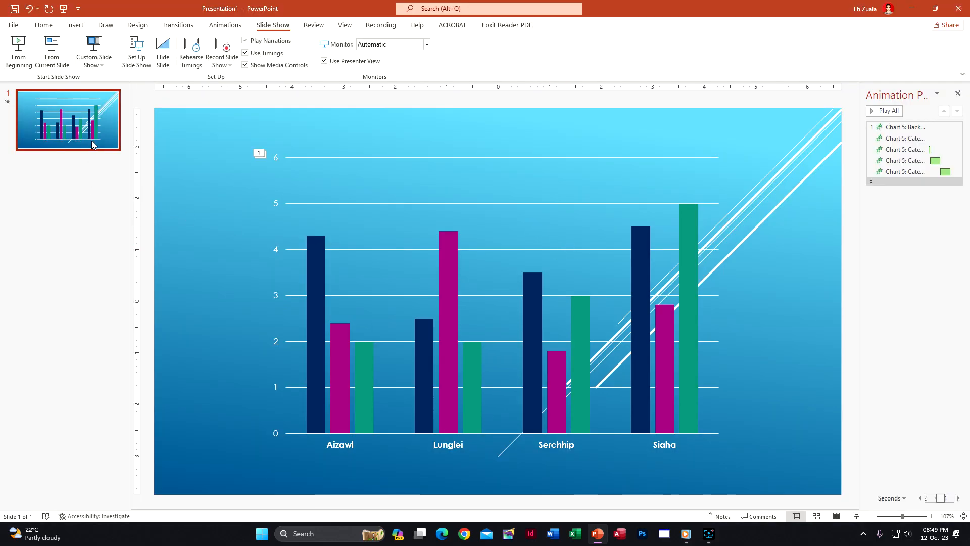
# Add a second slide after the chart slide and give it the Blank layout.
pyautogui.press('Return')
pyautogui.rightClick(73, 202)
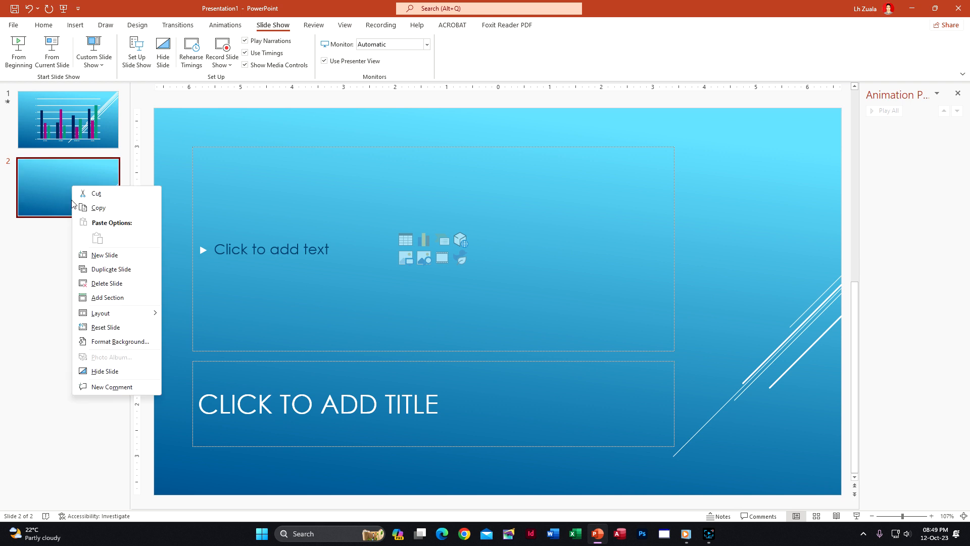
pyautogui.moveTo(101, 311)
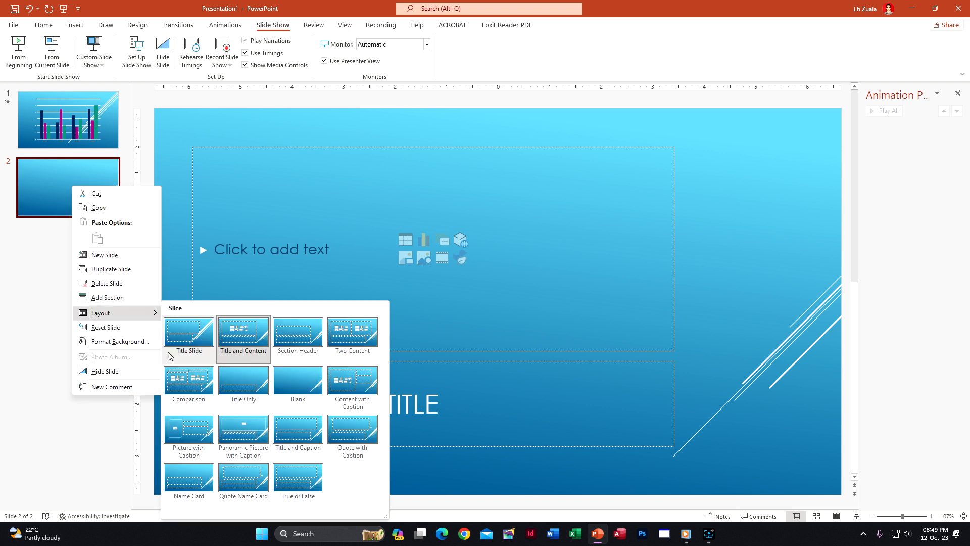
pyautogui.click(312, 398)
# Insert a Clustered Column chart on the blank second slide.
pyautogui.click(75, 24)
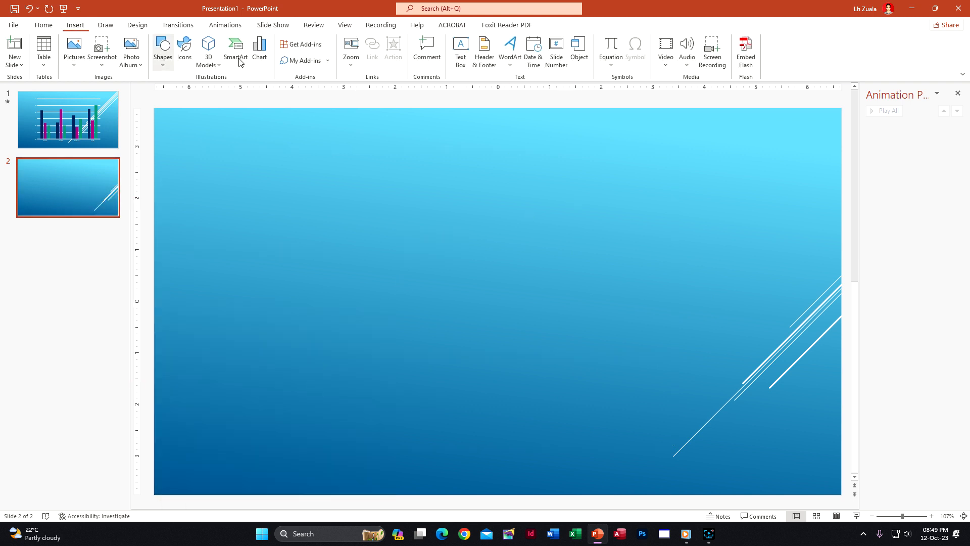
pyautogui.click(267, 53)
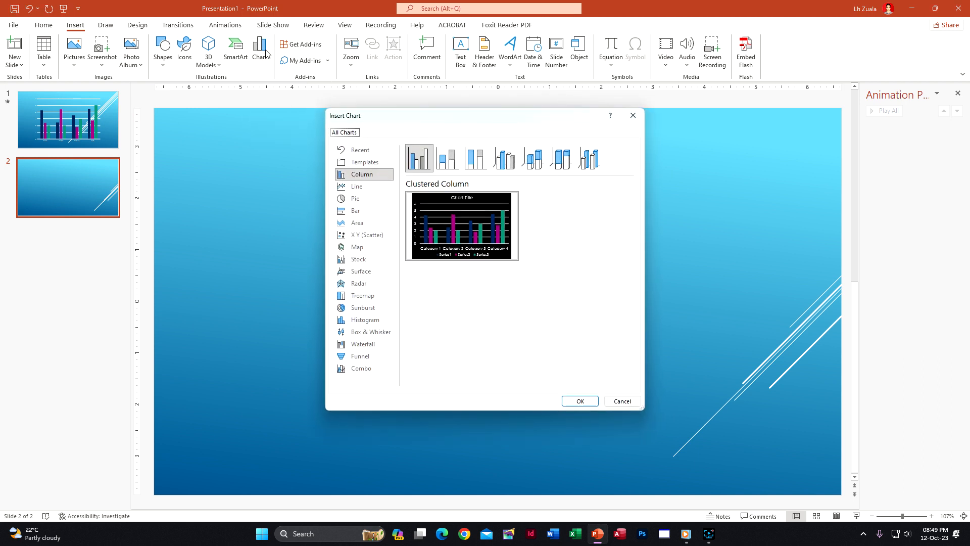
pyautogui.click(581, 400)
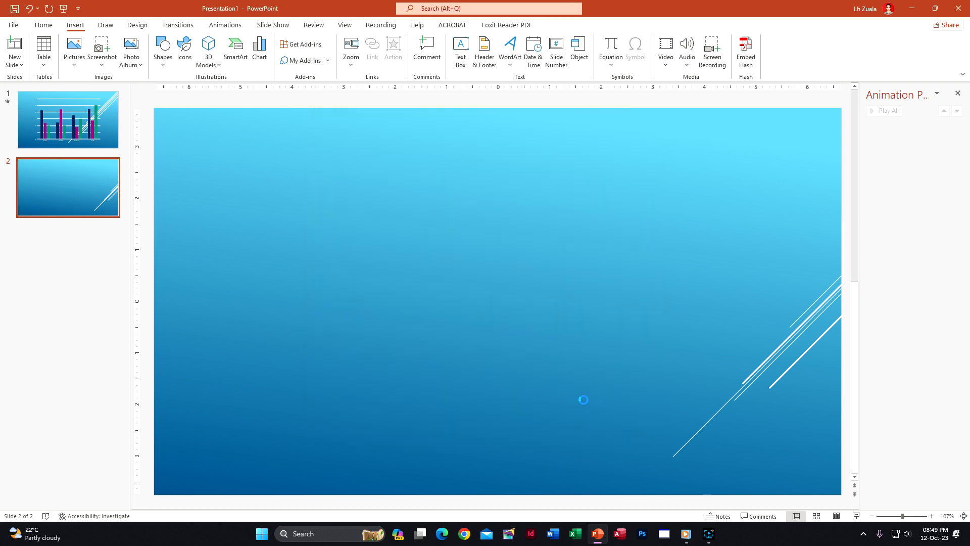
# Rename the four categories in the chart data as Aizawl, Lunglei, Serchhip and Siaha, and close the data sheet.
pyautogui.click(379, 102)
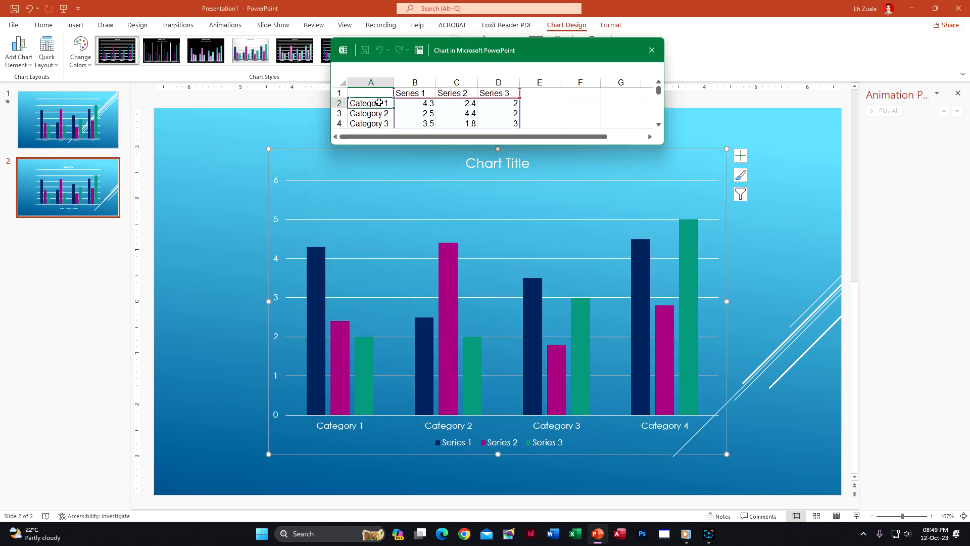
pyautogui.write('Aizawl')
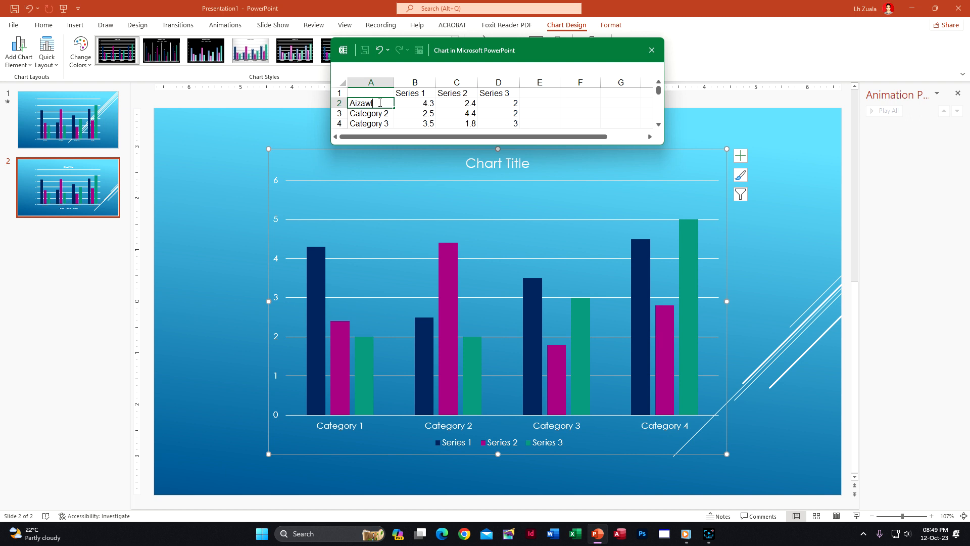
pyautogui.press('Return')
pyautogui.write('Lunglei')
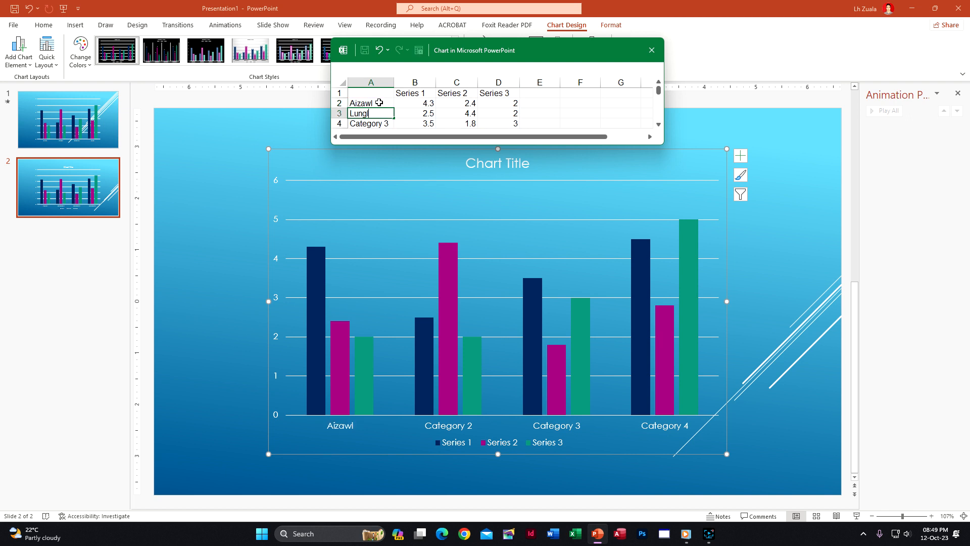
pyautogui.press('Return')
pyautogui.write('Serchhip')
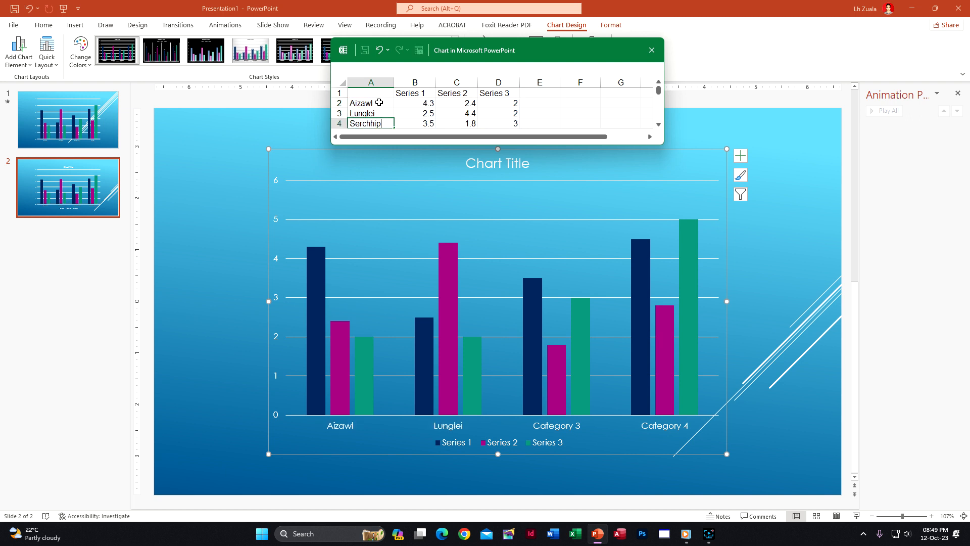
pyautogui.press('Return')
pyautogui.write('Si')
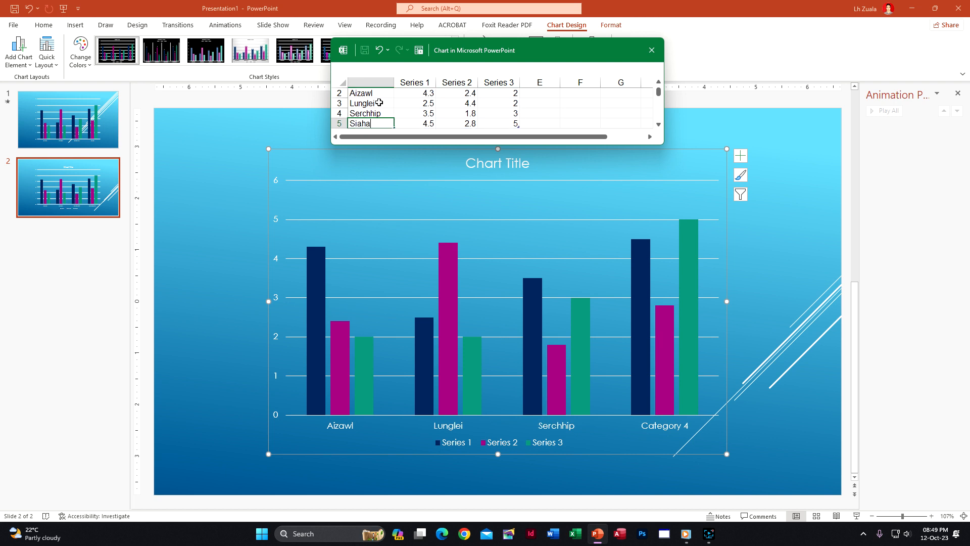
pyautogui.write('aha')
pyautogui.press('Return')
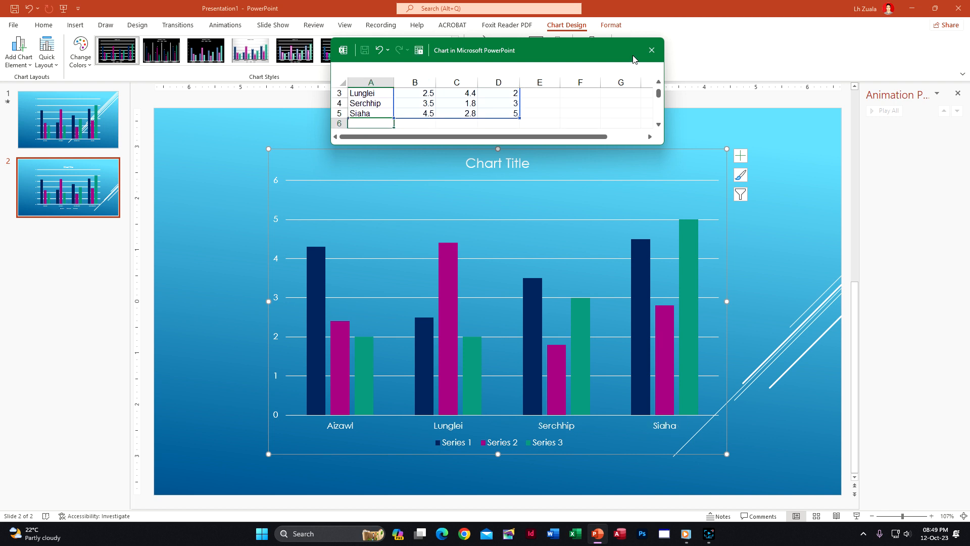
pyautogui.click(652, 50)
# Delete the title and the legend of the chart on the second slide.
pyautogui.click(511, 170)
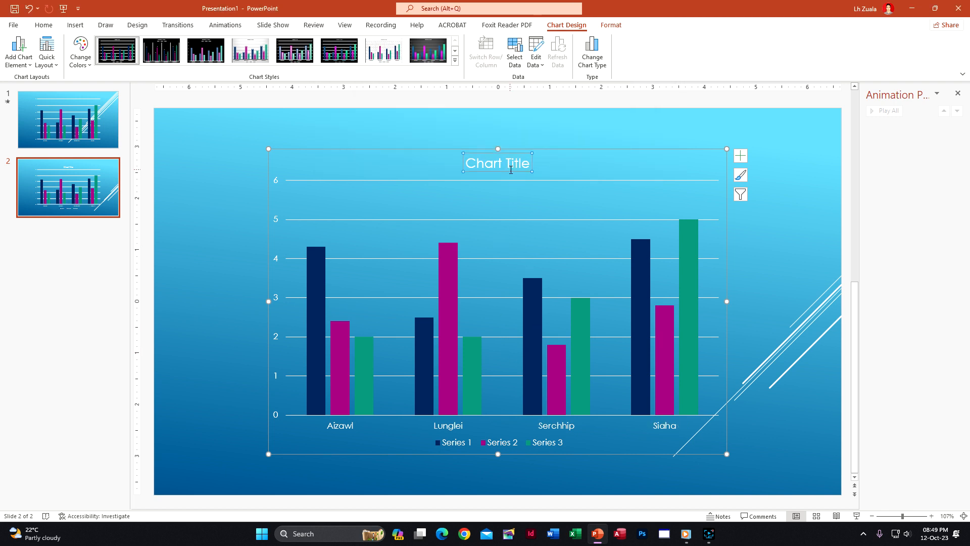
pyautogui.press('Delete')
pyautogui.click(488, 446)
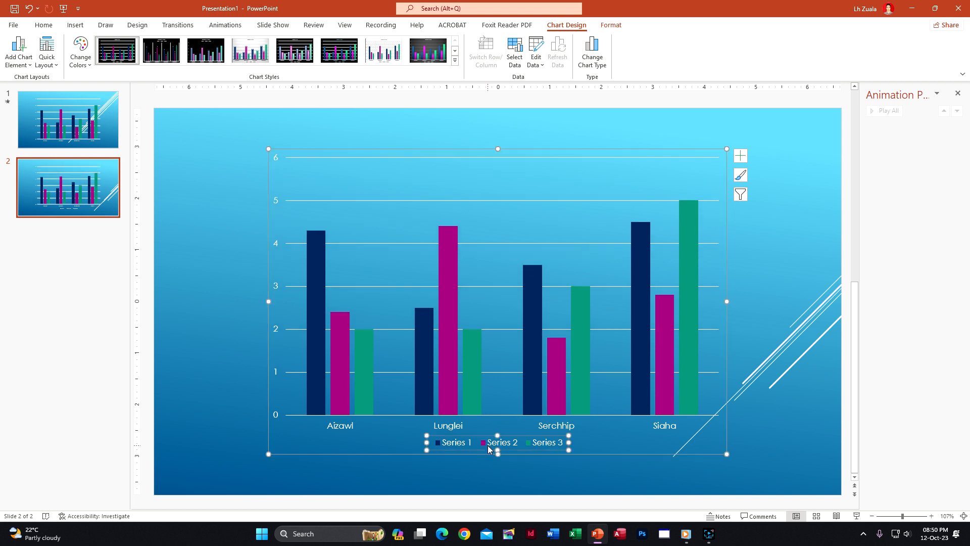
pyautogui.press('Delete')
# Make the town labels on the chart's category axis bold and fill their text with black.
pyautogui.click(353, 445)
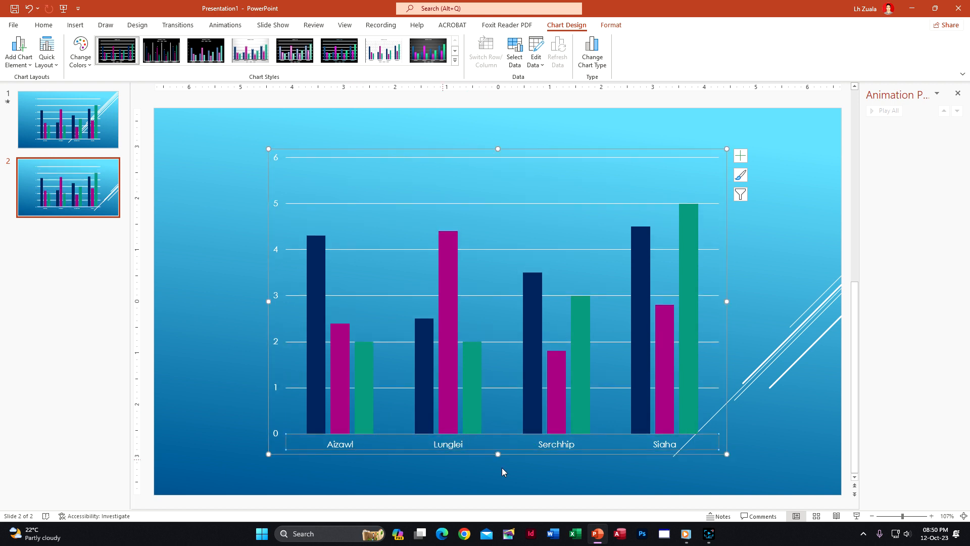
pyautogui.hotkey('ctrl', 'b')
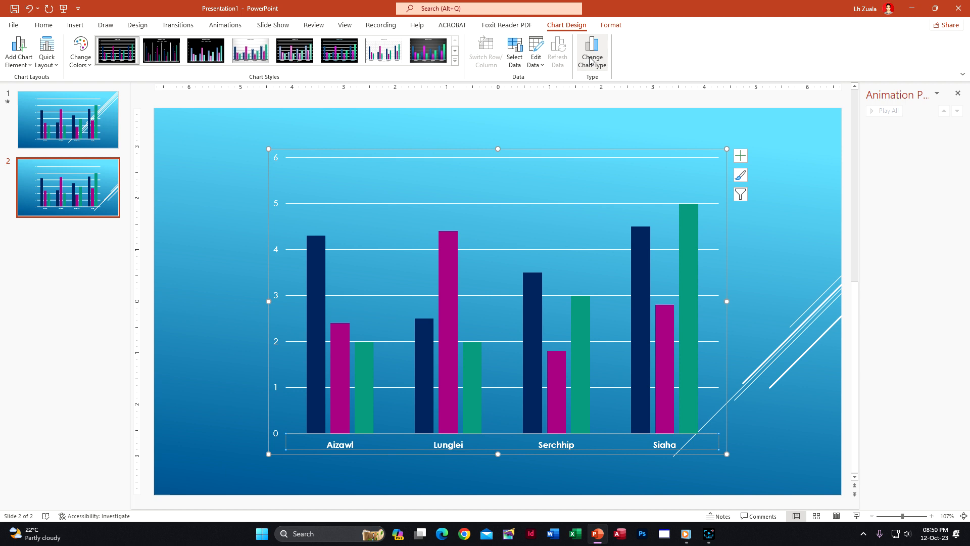
pyautogui.click(612, 25)
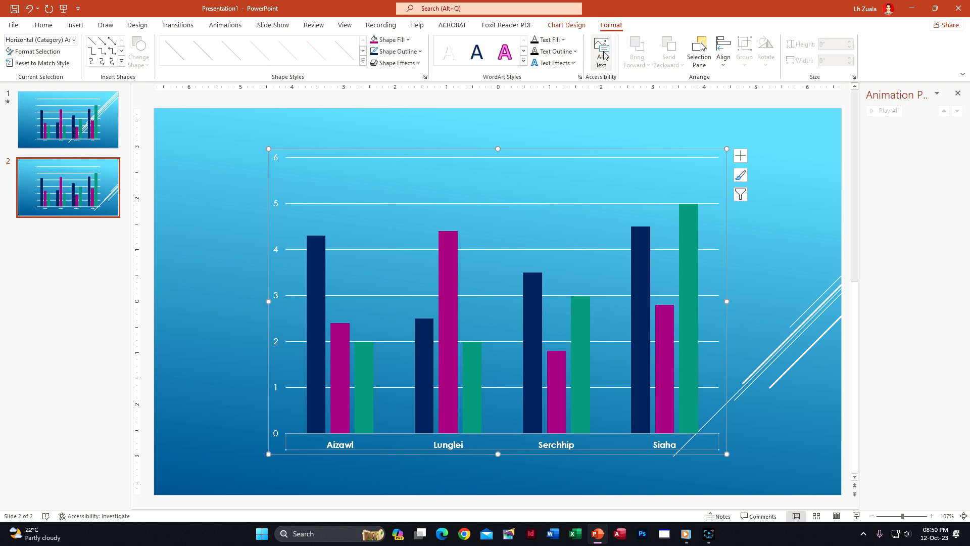
pyautogui.click(563, 40)
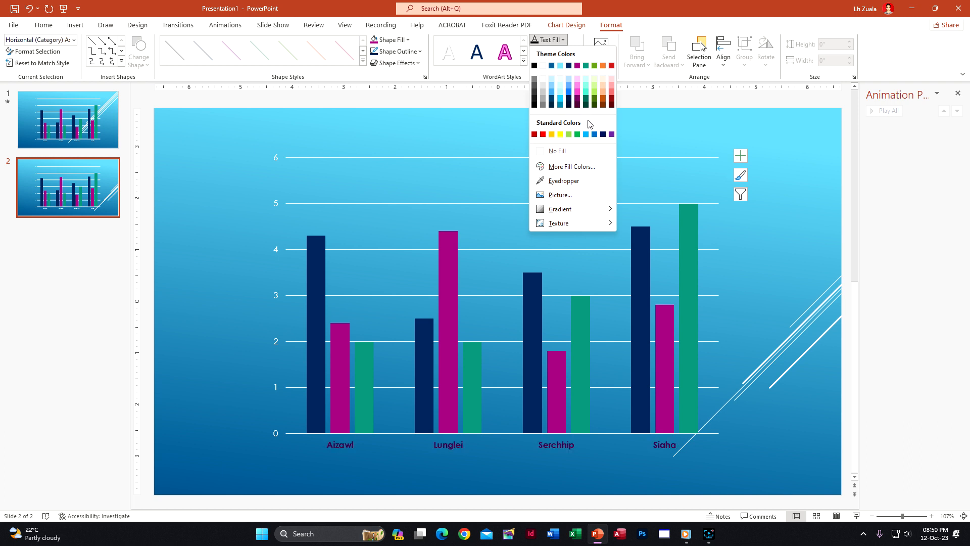
pyautogui.click(535, 66)
# Fill the value-axis numbers with black and select the whole chart.
pyautogui.click(277, 159)
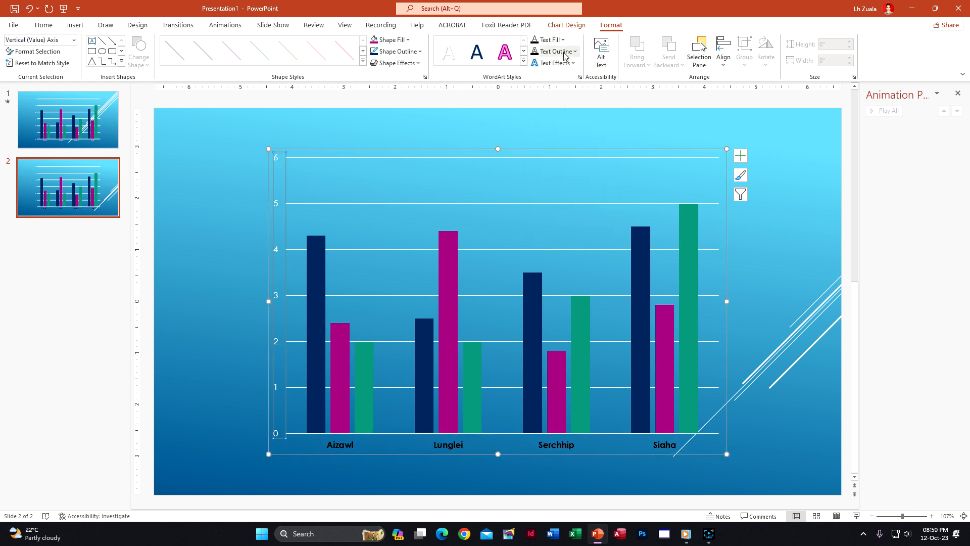
pyautogui.click(536, 40)
pyautogui.click(789, 242)
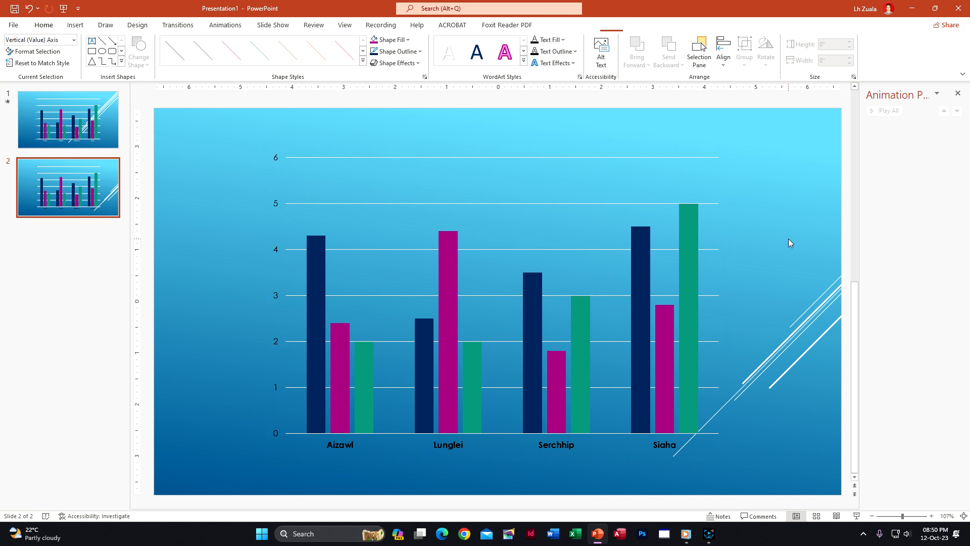
pyautogui.click(375, 153)
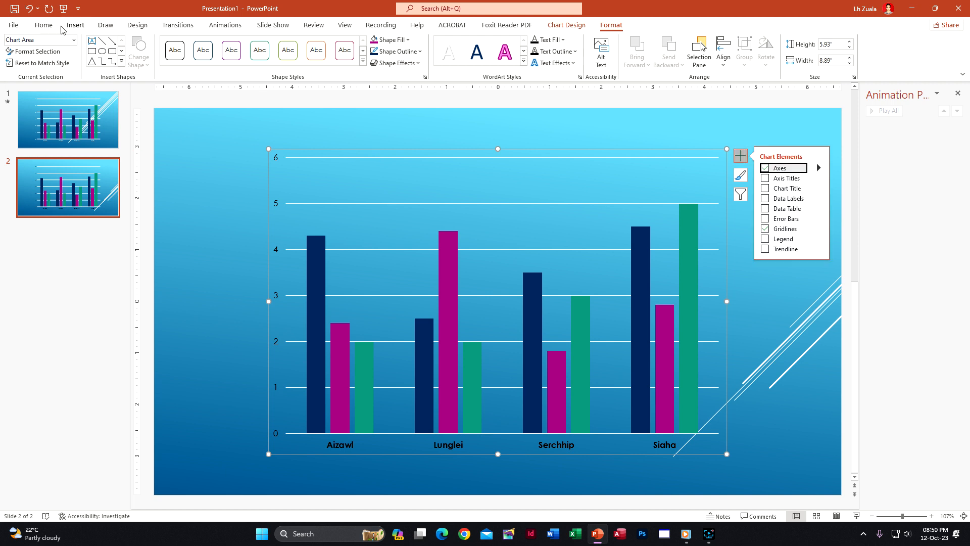
pyautogui.click(43, 25)
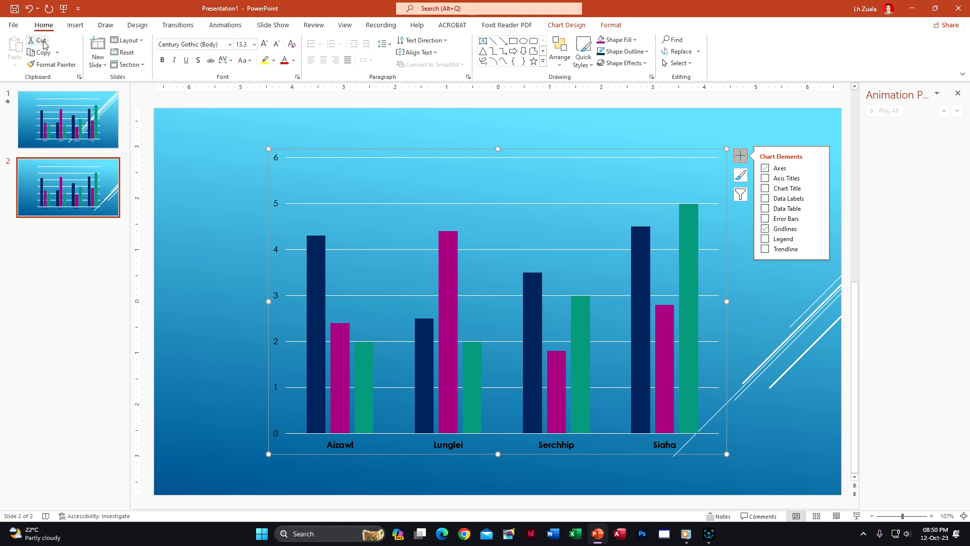
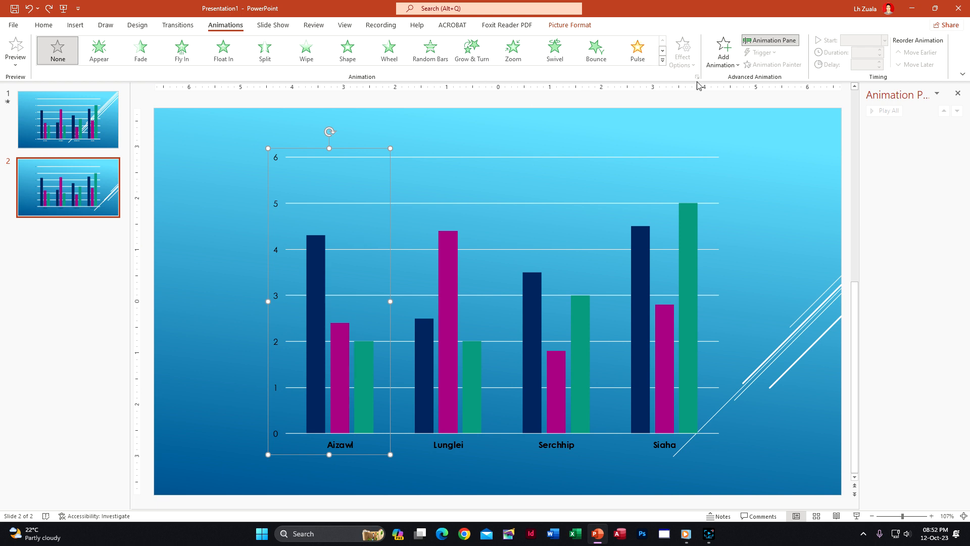
# Preview Float Up on the Aizawl picture and apply the Rise Up entrance effect to it.
pyautogui.click(663, 61)
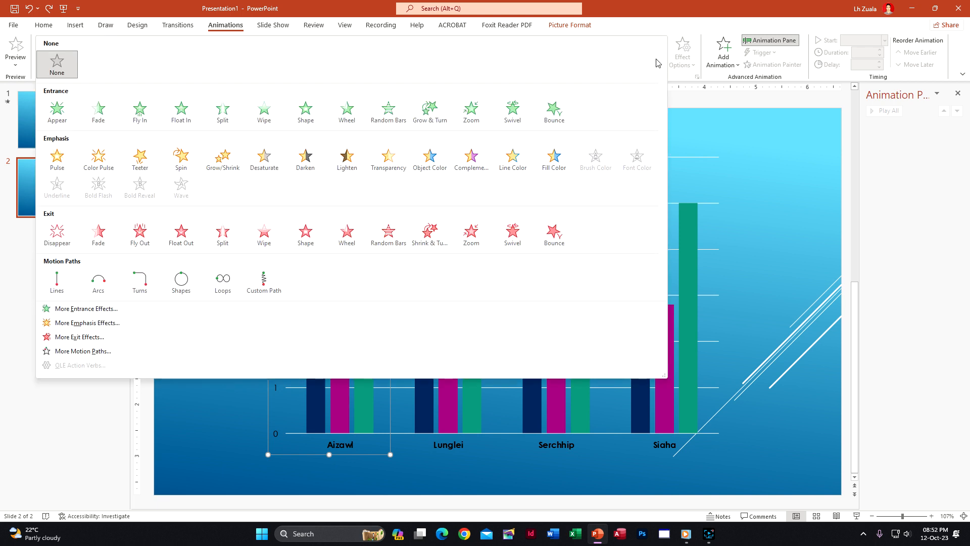
pyautogui.click(108, 313)
pyautogui.moveTo(470, 158); pyautogui.dragTo(776, 171)
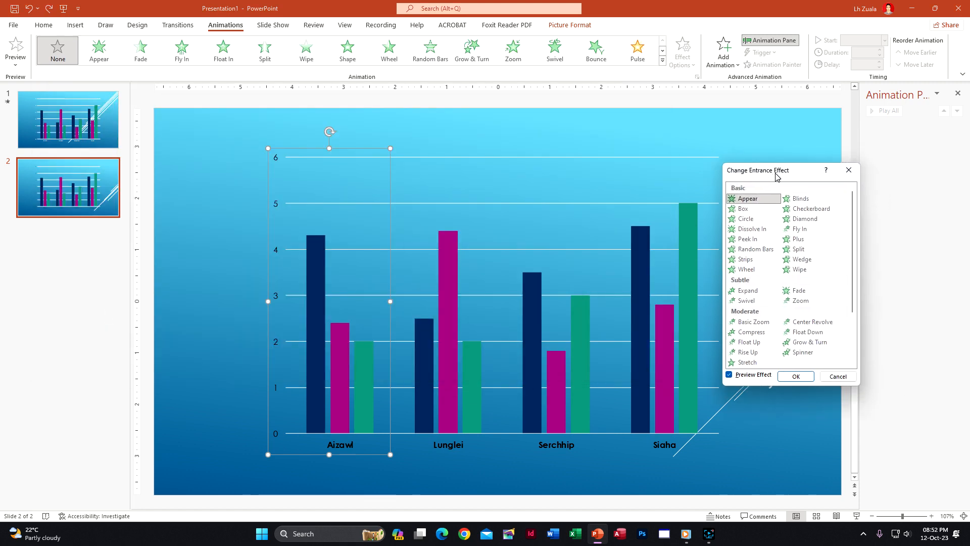
pyautogui.click(763, 342)
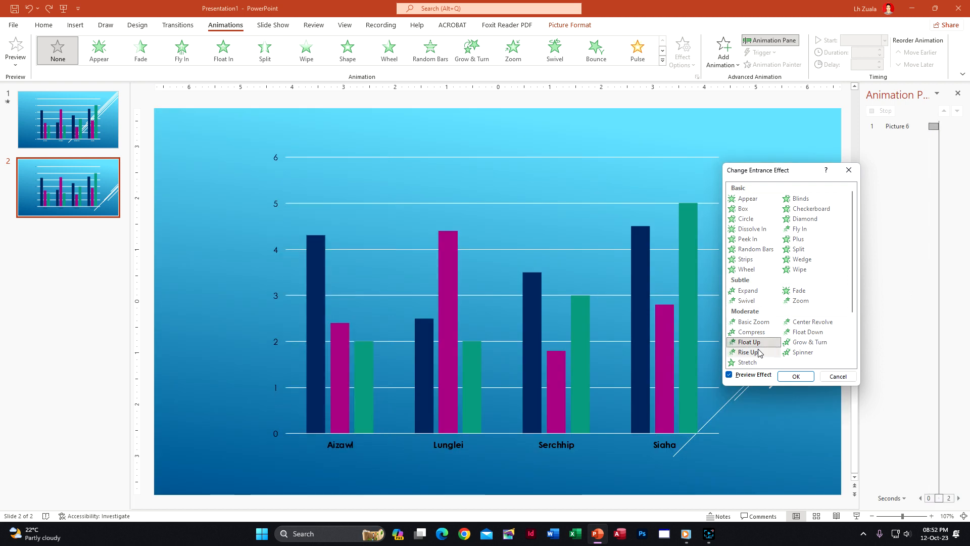
pyautogui.click(759, 353)
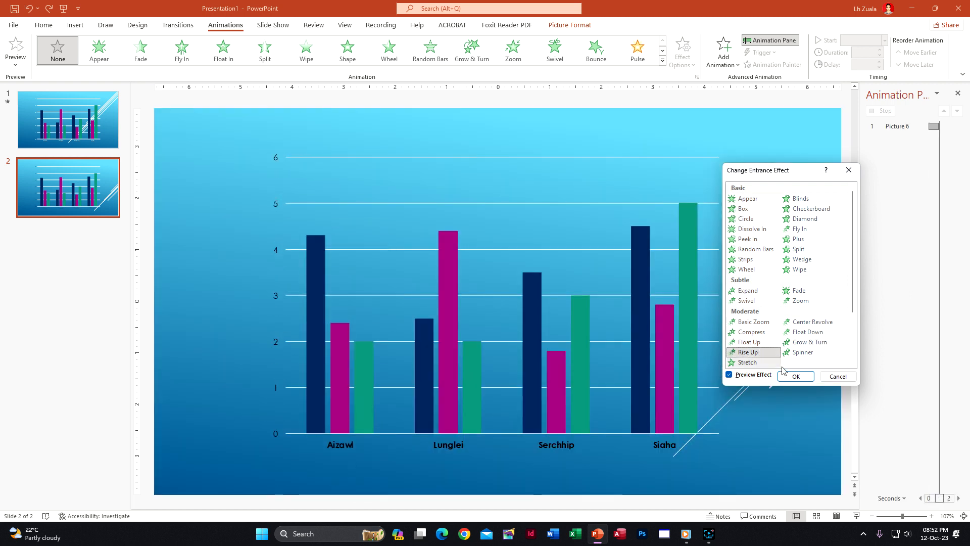
pyautogui.click(795, 377)
# Preview Credits on the Lunglei picture and apply the Boomerang entrance effect to it.
pyautogui.click(439, 301)
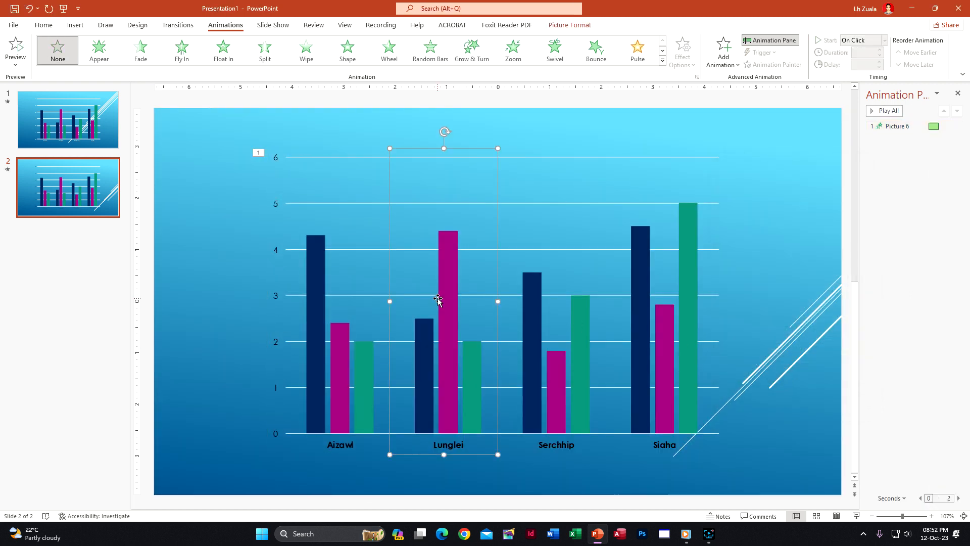
pyautogui.click(662, 61)
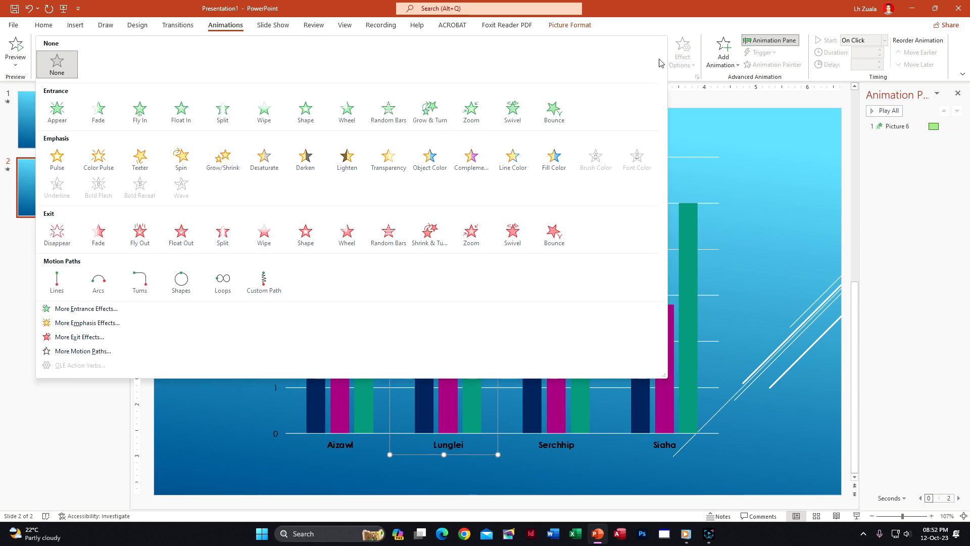
pyautogui.click(127, 309)
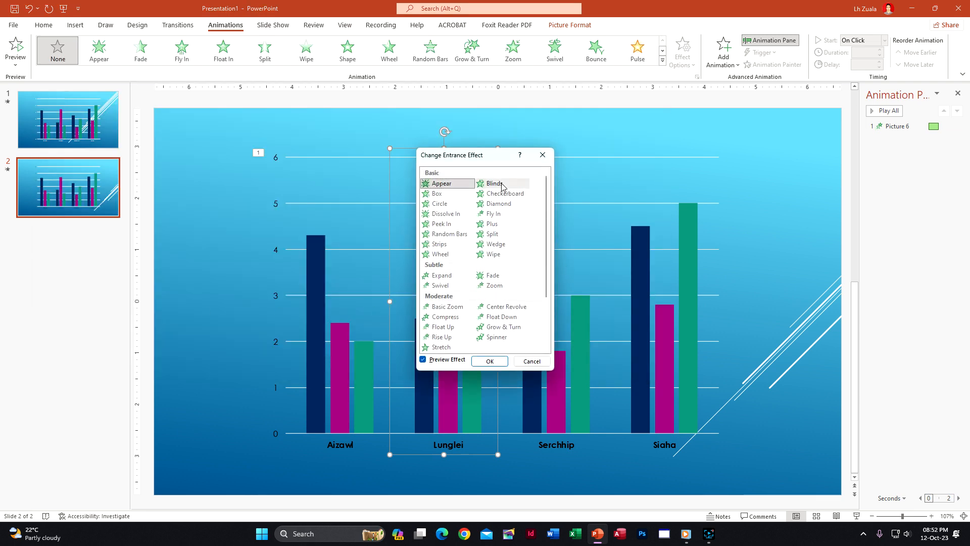
pyautogui.moveTo(510, 163); pyautogui.dragTo(809, 158)
pyautogui.scroll(-2, 803, 278)
pyautogui.click(804, 303)
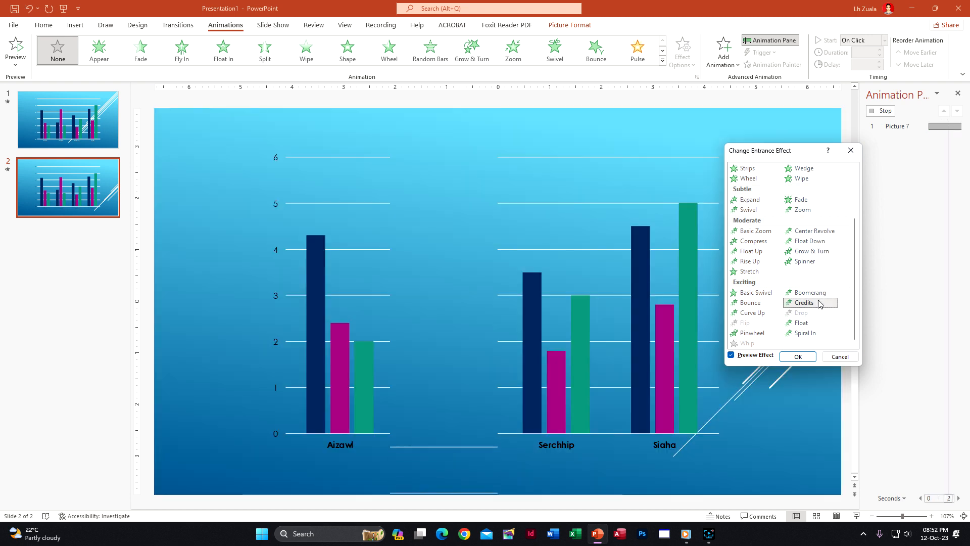
pyautogui.click(820, 294)
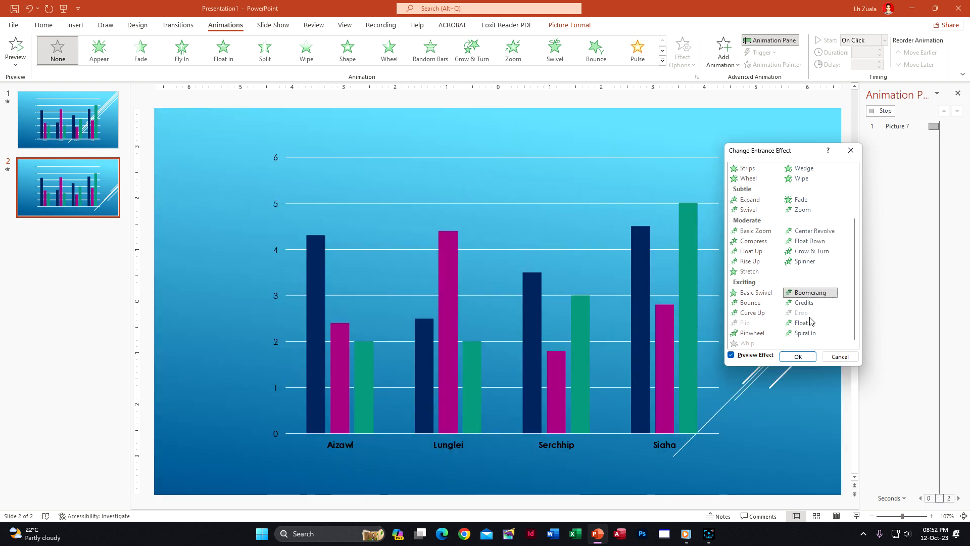
pyautogui.click(798, 357)
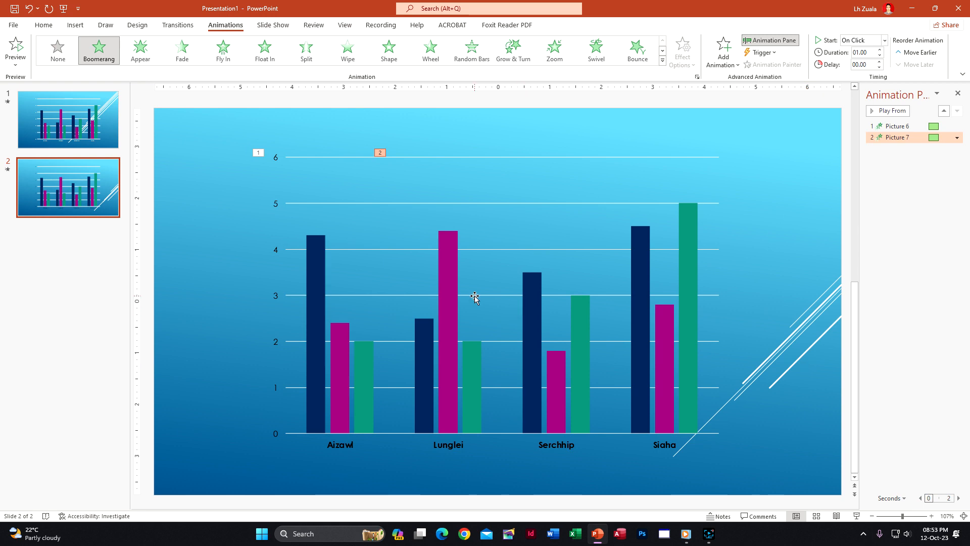
# Preview Grow & Turn, Rise Up and Compress on the Serchhip picture, and apply the Spiral In entrance effect.
pyautogui.click(526, 292)
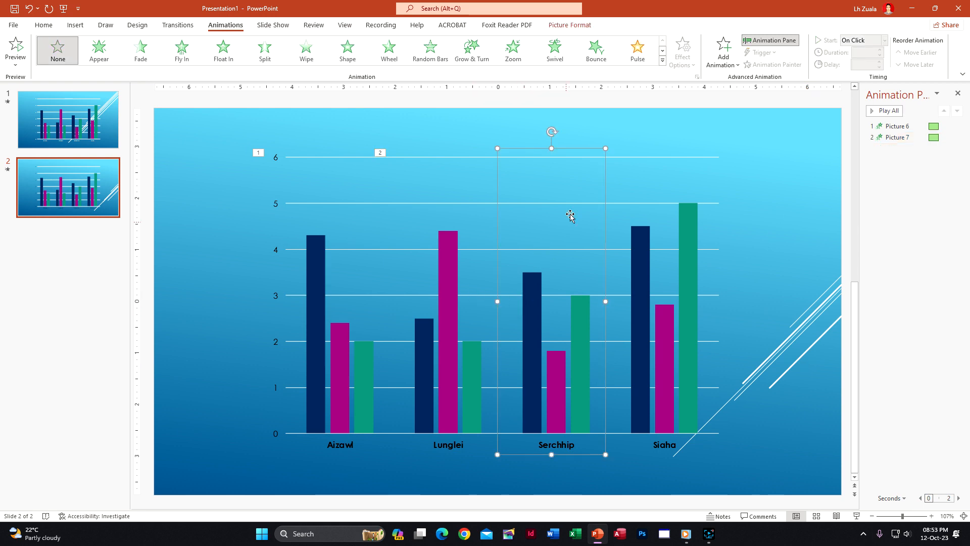
pyautogui.click(662, 60)
pyautogui.click(184, 310)
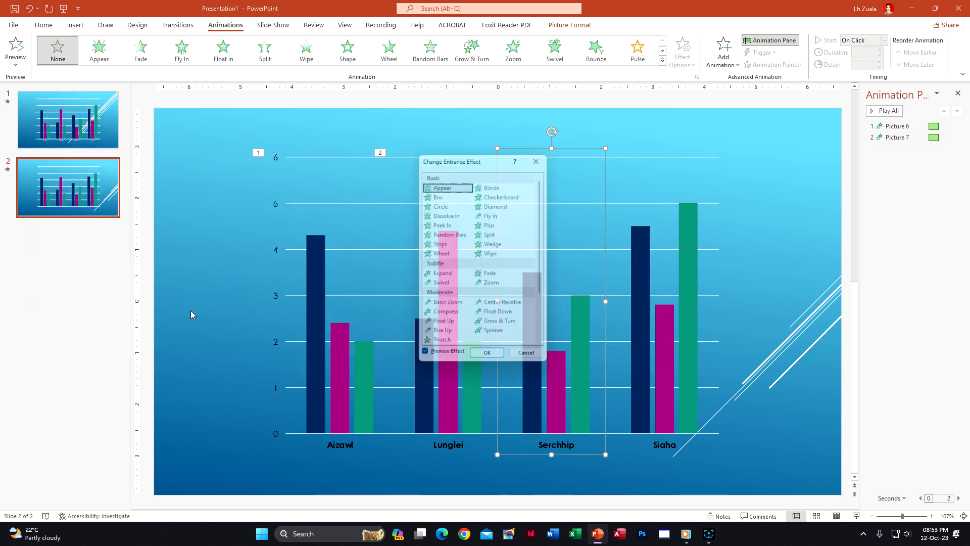
pyautogui.moveTo(484, 154); pyautogui.dragTo(761, 151)
pyautogui.scroll(-3, 783, 276)
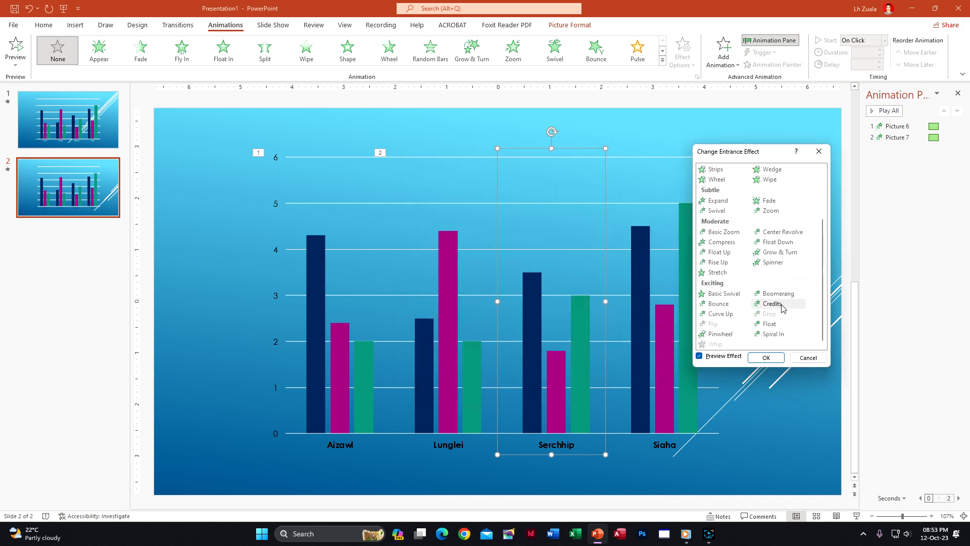
pyautogui.click(779, 252)
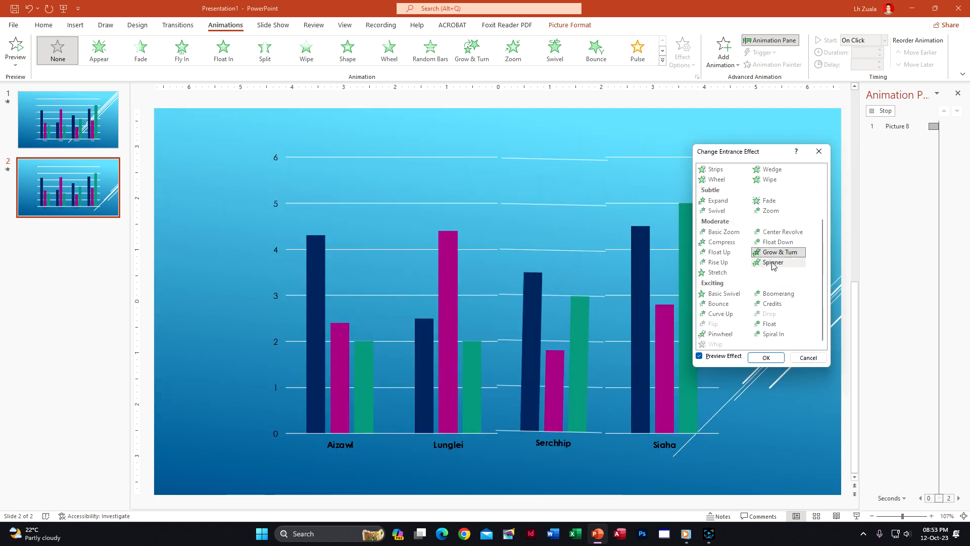
pyautogui.click(722, 262)
pyautogui.click(722, 242)
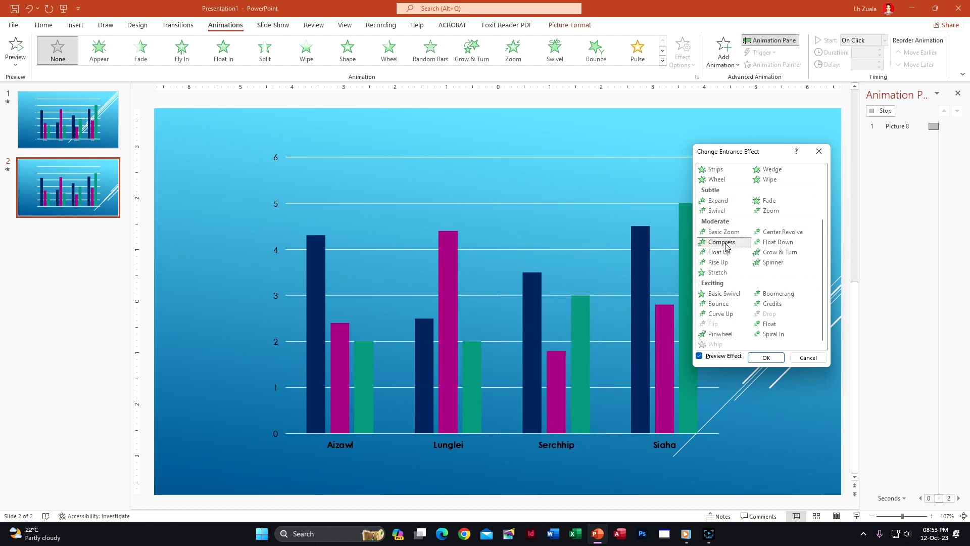
pyautogui.click(770, 334)
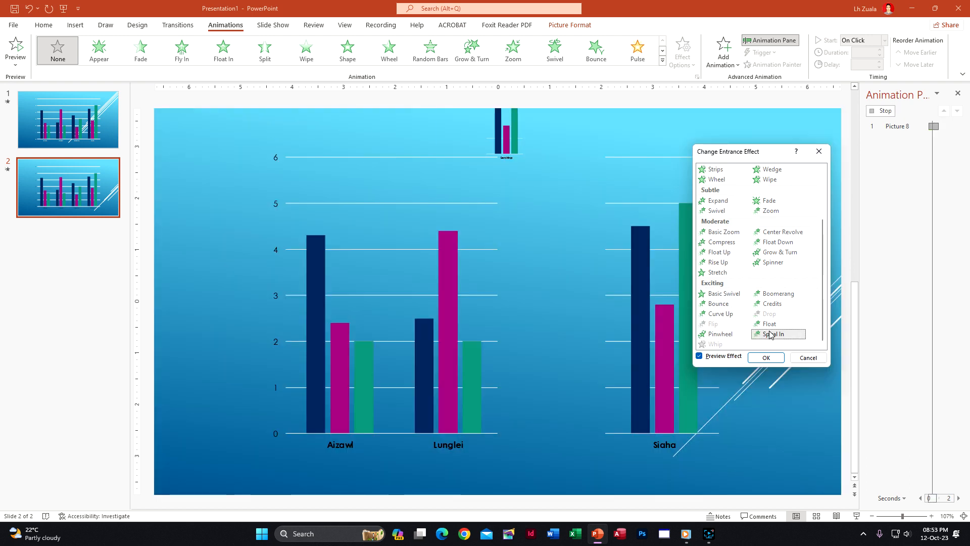
pyautogui.click(769, 358)
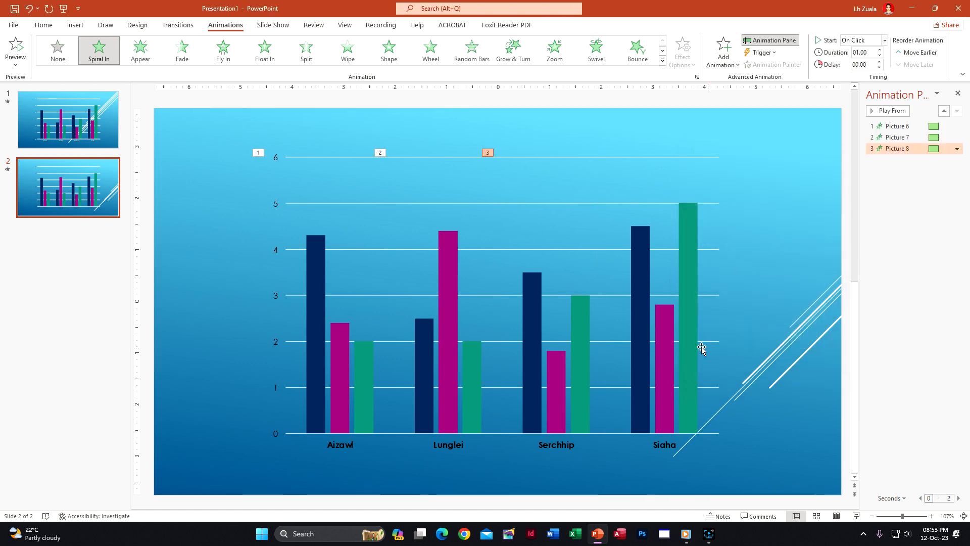
# Apply the Bounce entrance effect to the Siaha picture.
pyautogui.click(663, 61)
pyautogui.click(554, 123)
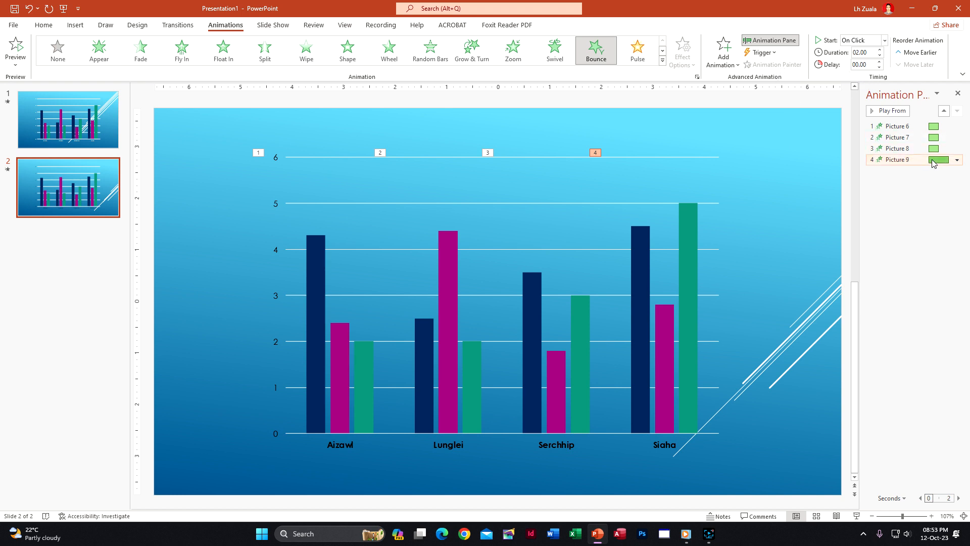
# Examine the timing settings of the Siaha picture's Bounce animation, including the available duration presets.
pyautogui.click(957, 159)
pyautogui.click(897, 219)
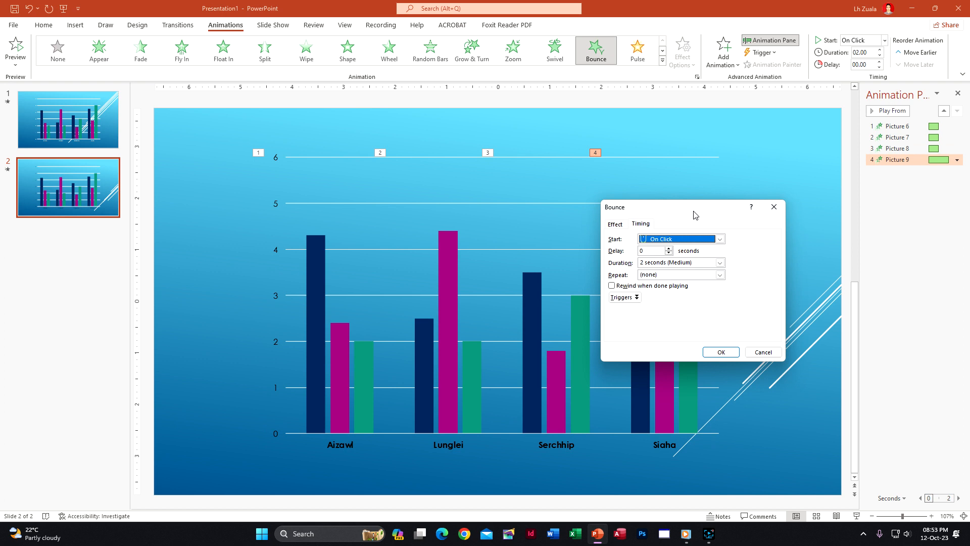
pyautogui.click(774, 207)
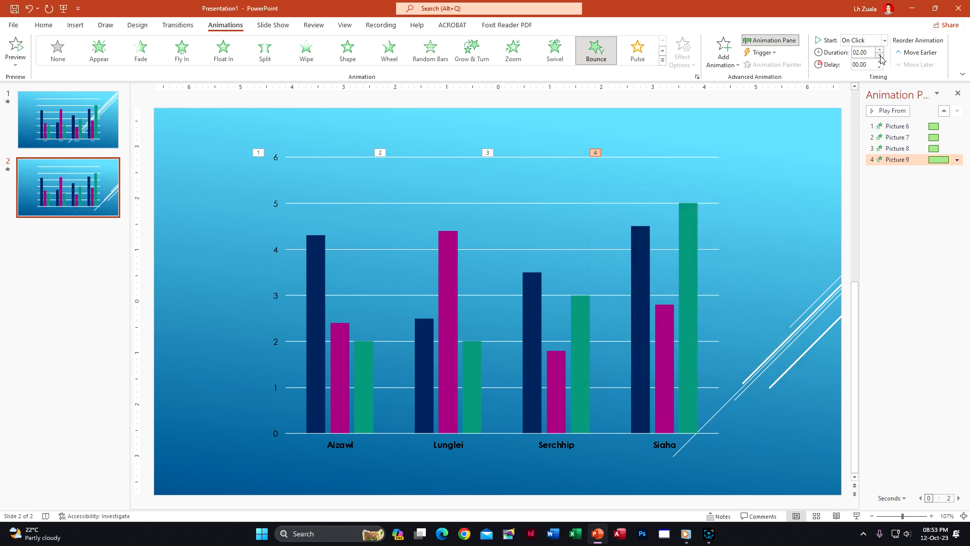
pyautogui.click(956, 160)
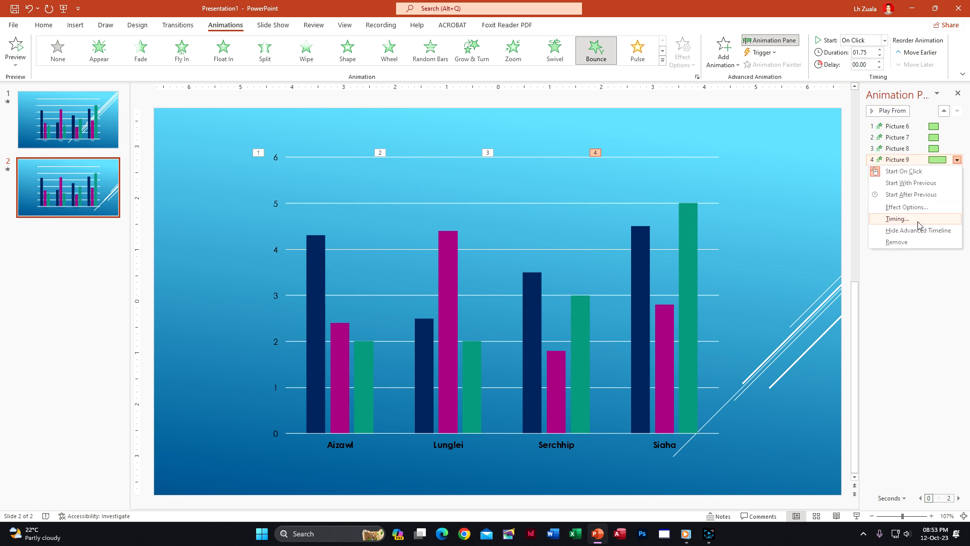
pyautogui.click(897, 218)
pyautogui.click(720, 263)
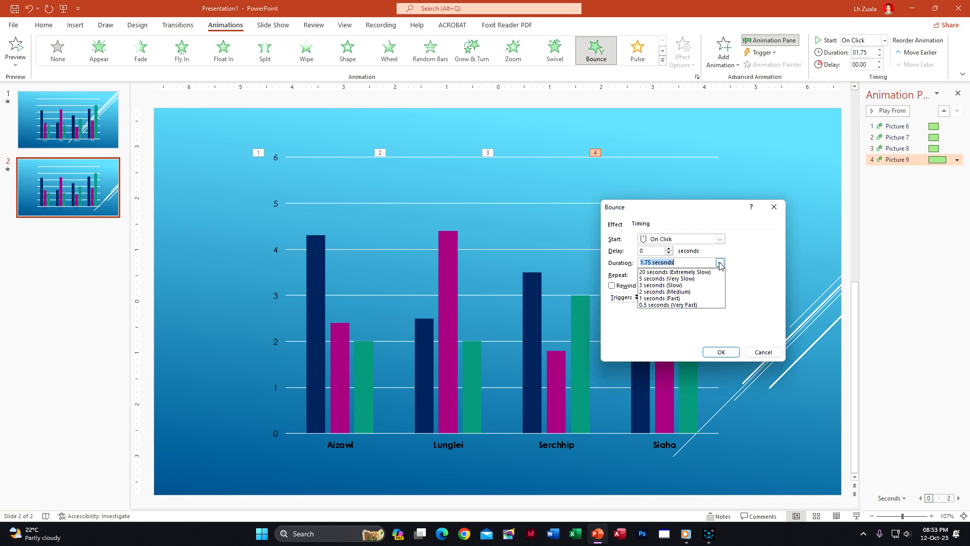
pyautogui.click(773, 209)
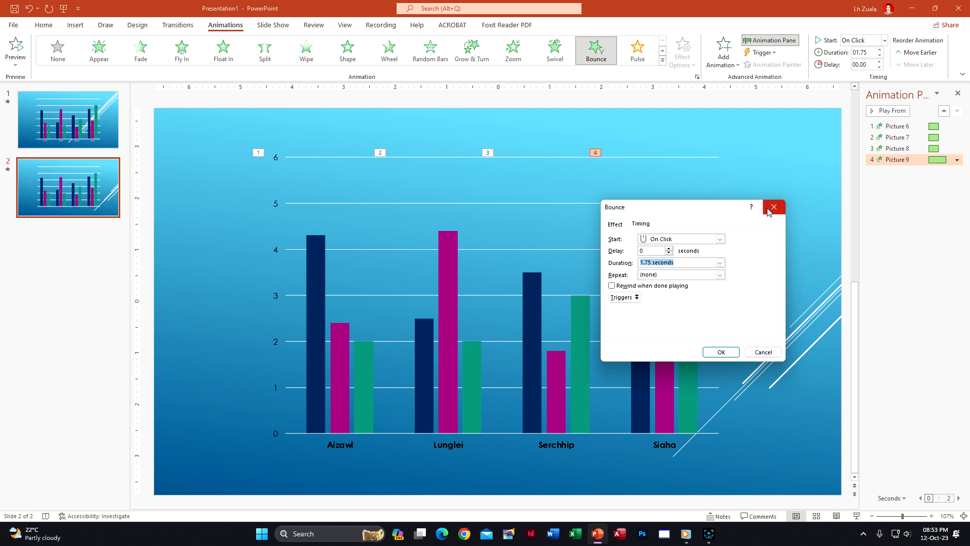
pyautogui.click(776, 210)
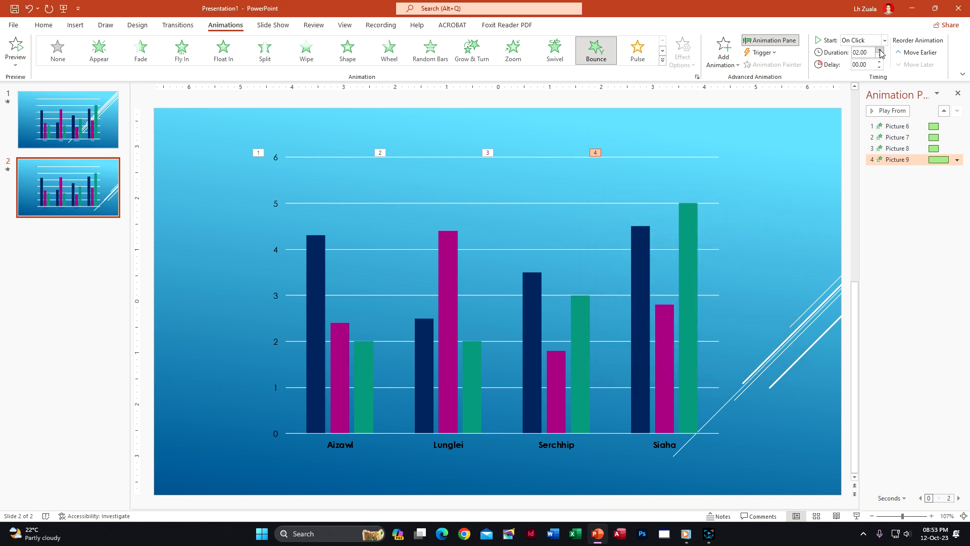
# Present the second slide to review the entrance animations of the four town pictures, and exit the slide show.
pyautogui.click(917, 318)
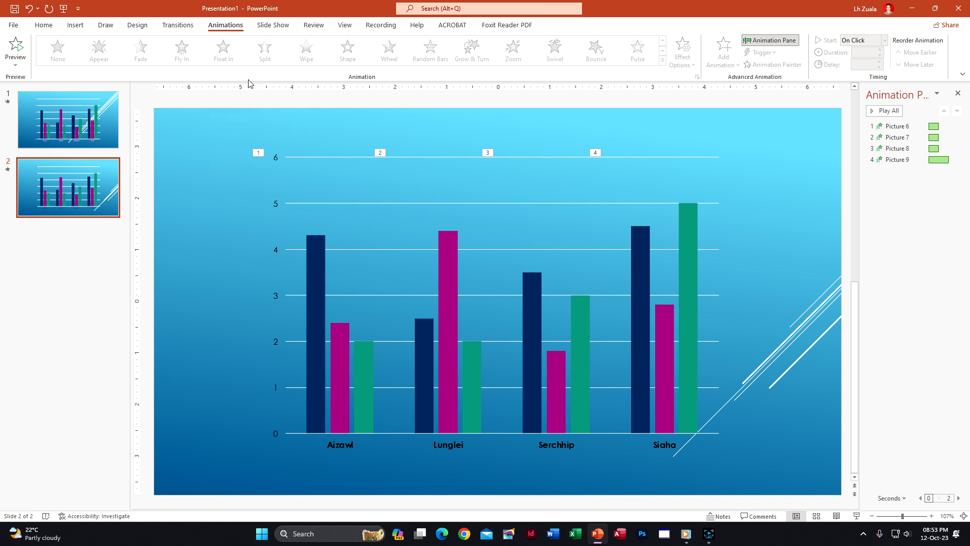
pyautogui.click(269, 30)
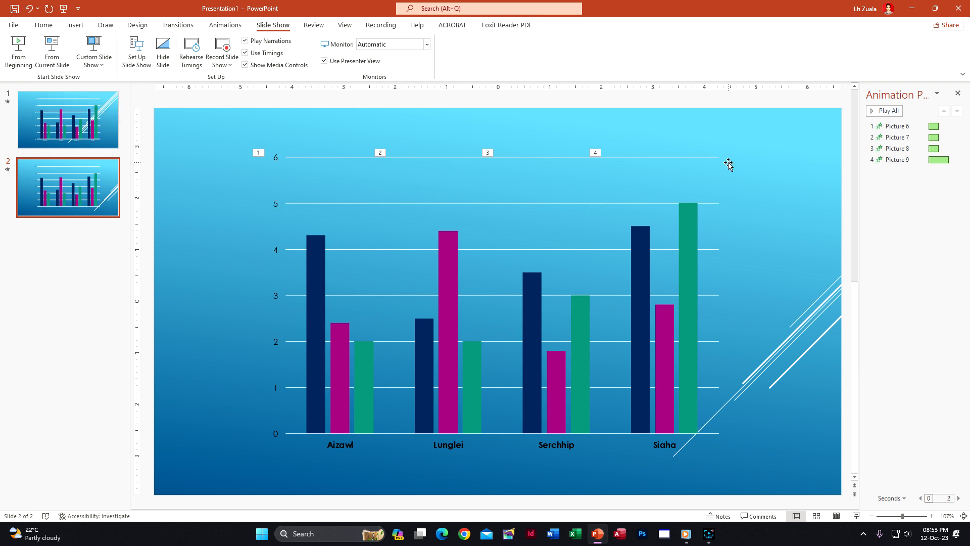
pyautogui.hotkey('shift', 'F5')
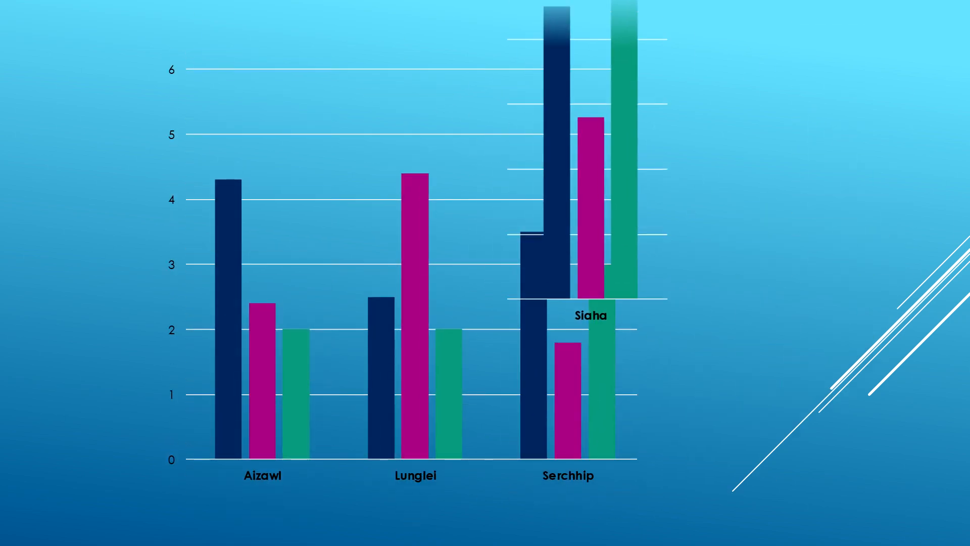
pyautogui.click(627, 176)
pyautogui.click(626, 176)
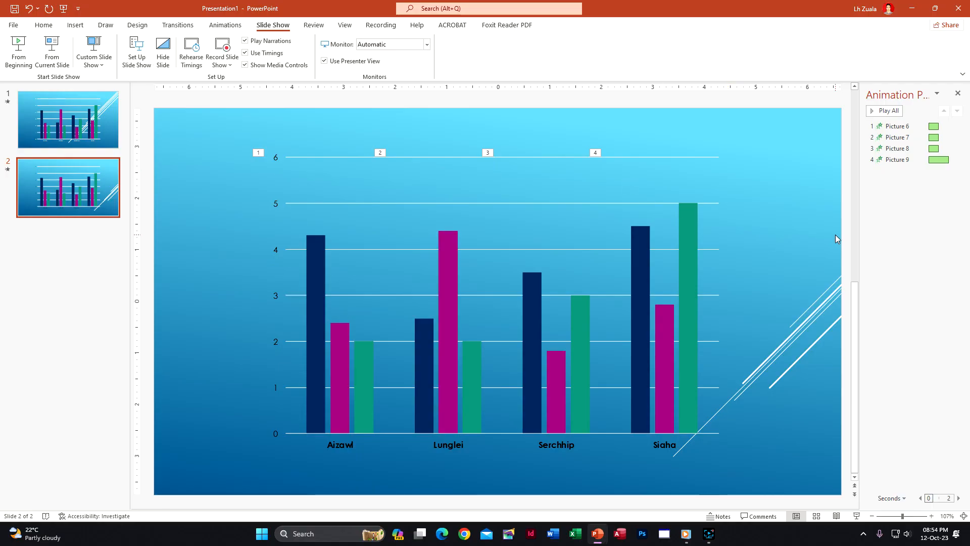
pyautogui.click(433, 292)
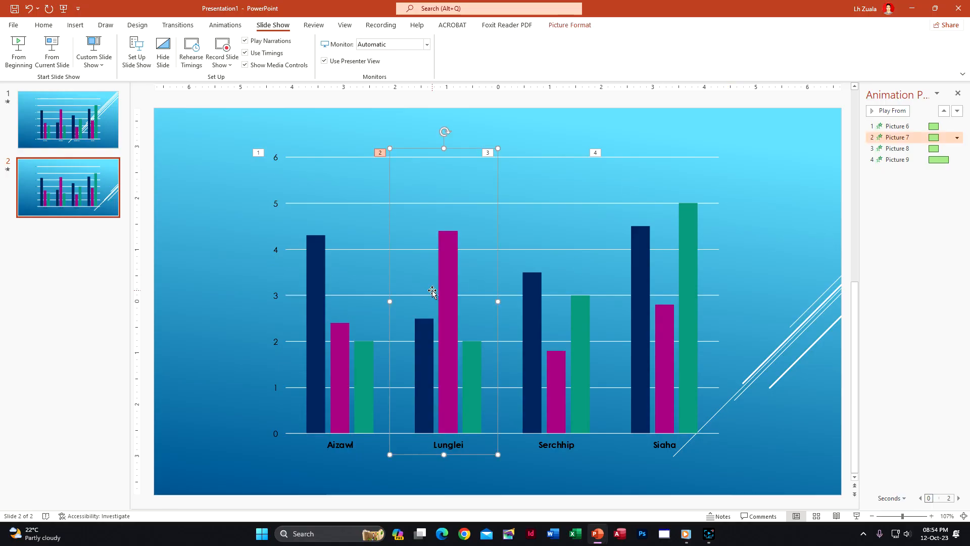
pyautogui.keyDown('shift'); pyautogui.click(656, 288); pyautogui.keyUp('shift')
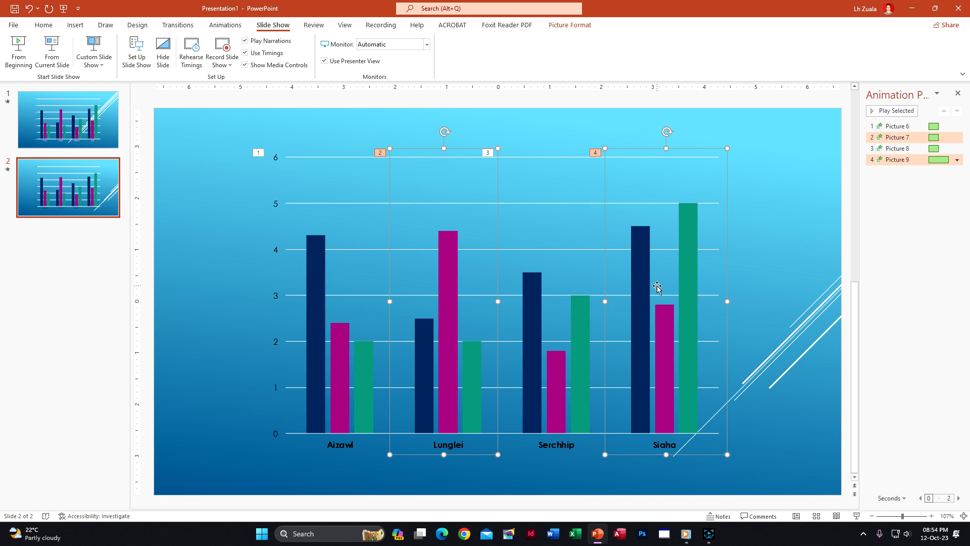
pyautogui.click(786, 172)
# Set the Lunglei, Serchhip and Siaha picture animations to start After Previous.
pyautogui.click(438, 223)
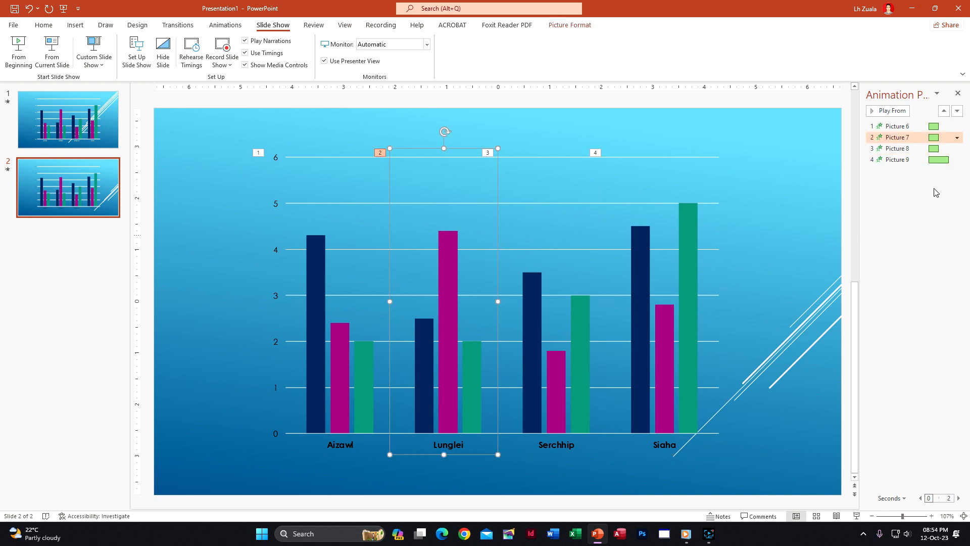
pyautogui.doubleClick(906, 137)
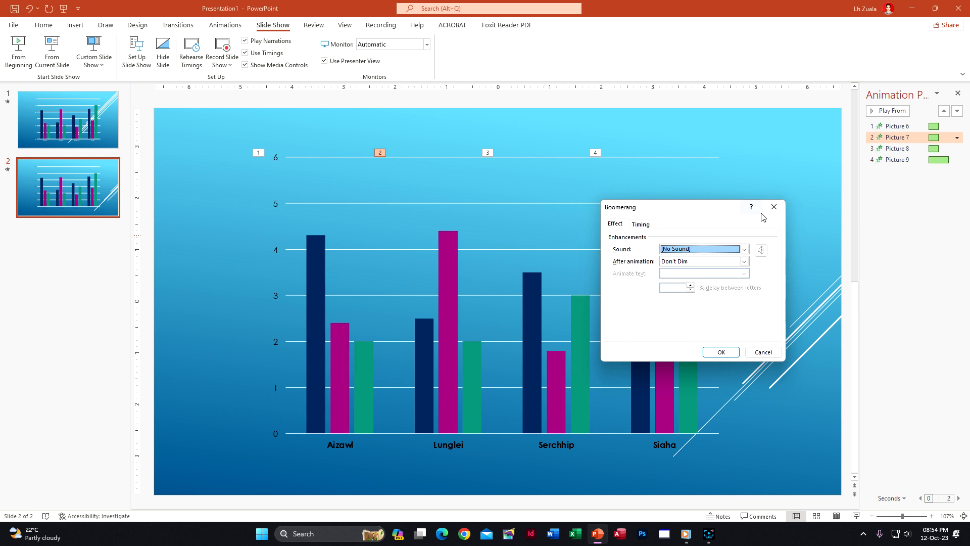
pyautogui.click(774, 206)
pyautogui.keyDown('shift'); pyautogui.click(958, 161); pyautogui.keyUp('shift')
pyautogui.click(958, 160)
pyautogui.click(923, 197)
# Set the duration of the Lunglei, Serchhip and Siaha picture animations to 2 seconds (Medium).
pyautogui.click(957, 161)
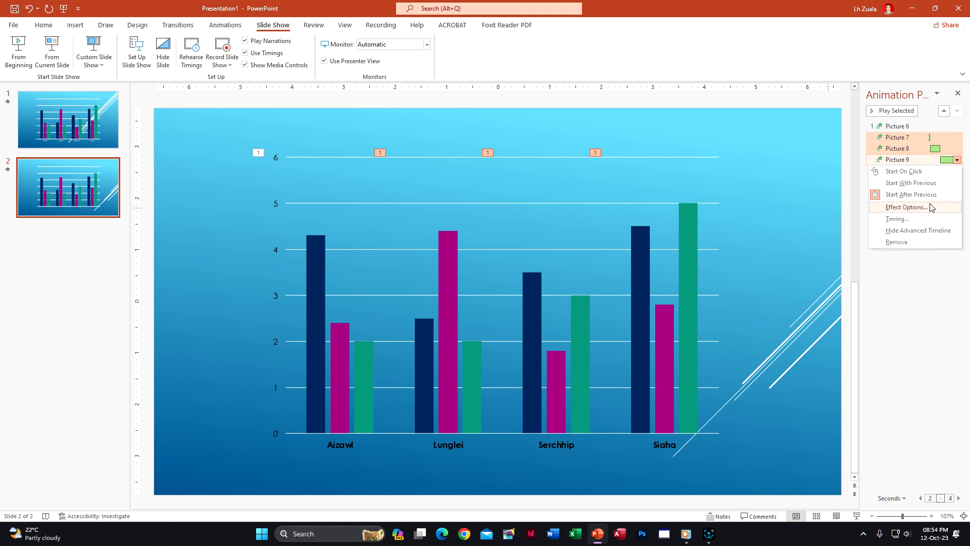
pyautogui.click(907, 207)
pyautogui.click(641, 224)
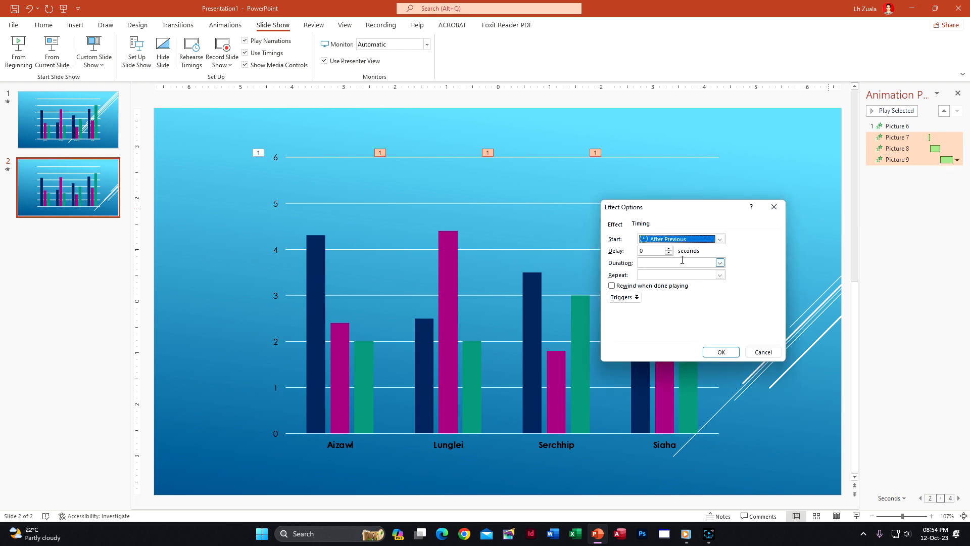
pyautogui.click(720, 263)
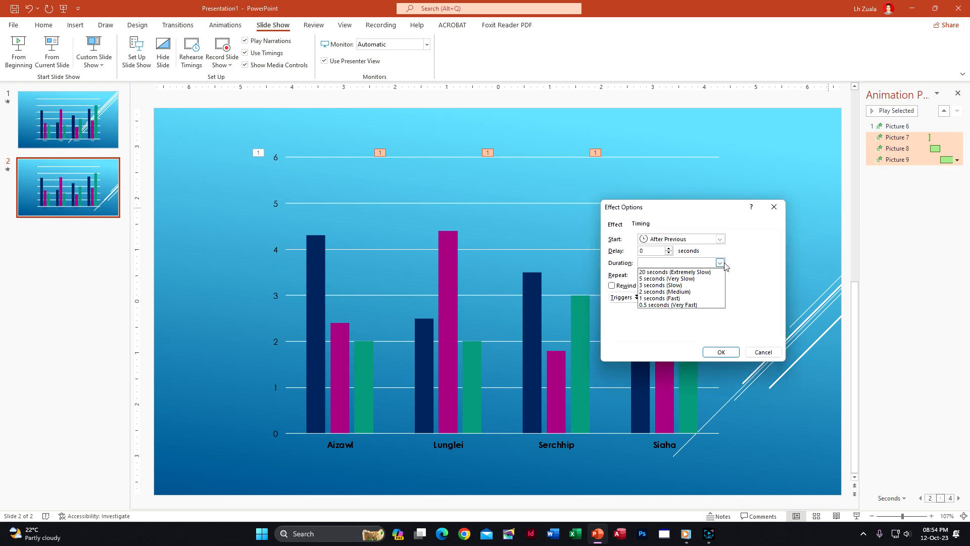
pyautogui.click(705, 291)
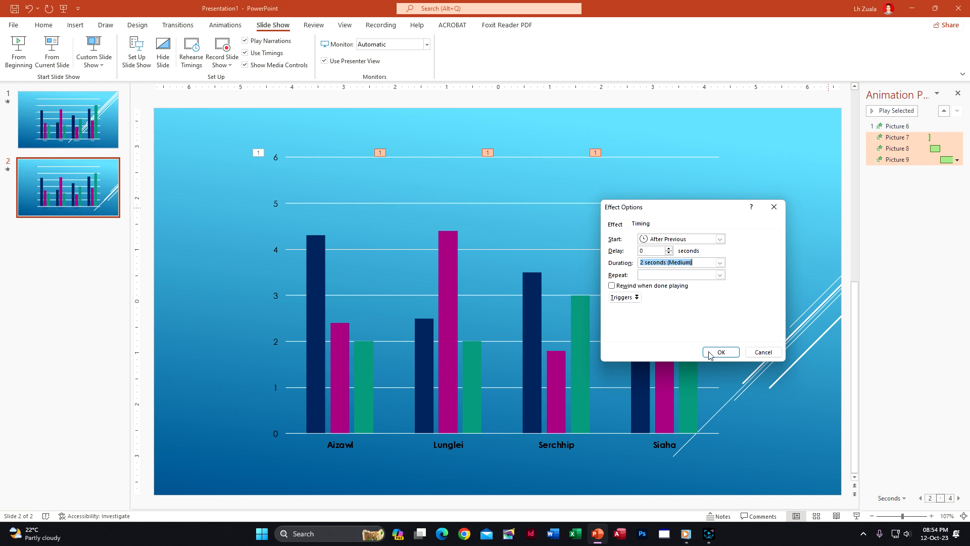
pyautogui.click(710, 353)
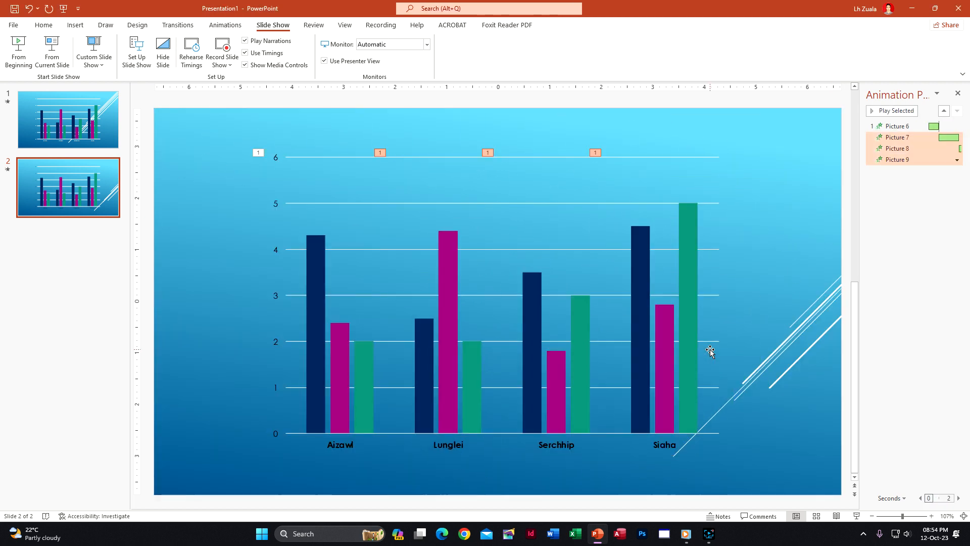
# Play the second slide's automatic animations, exit, and present the whole slide show from the beginning to its end.
pyautogui.hotkey('shift', 'F5')
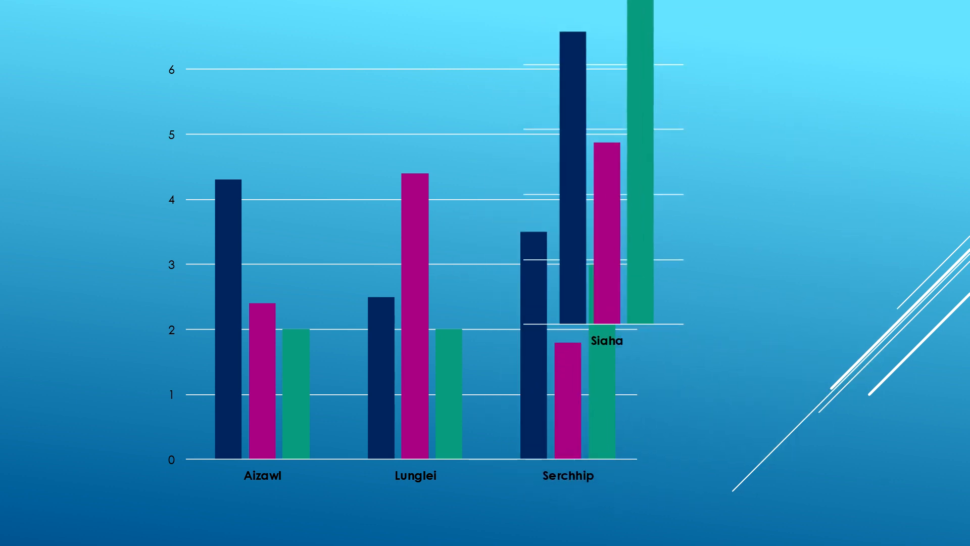
pyautogui.press('Escape')
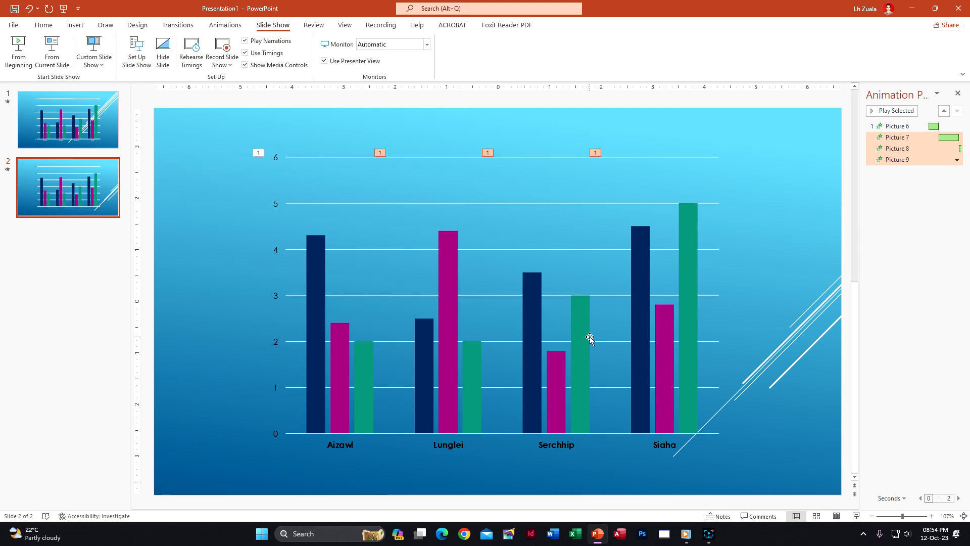
pyautogui.press('F5')
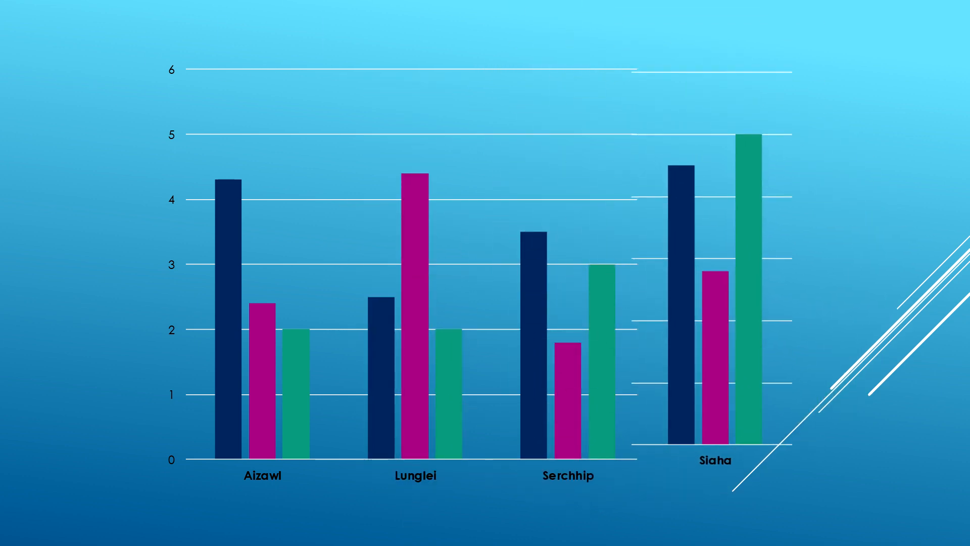
pyautogui.press('Right')
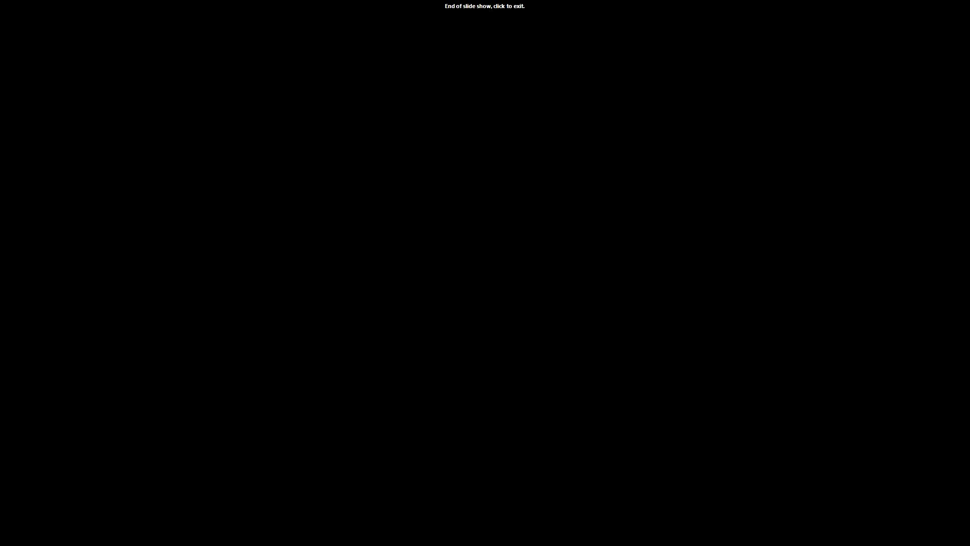
pyautogui.press('Right')
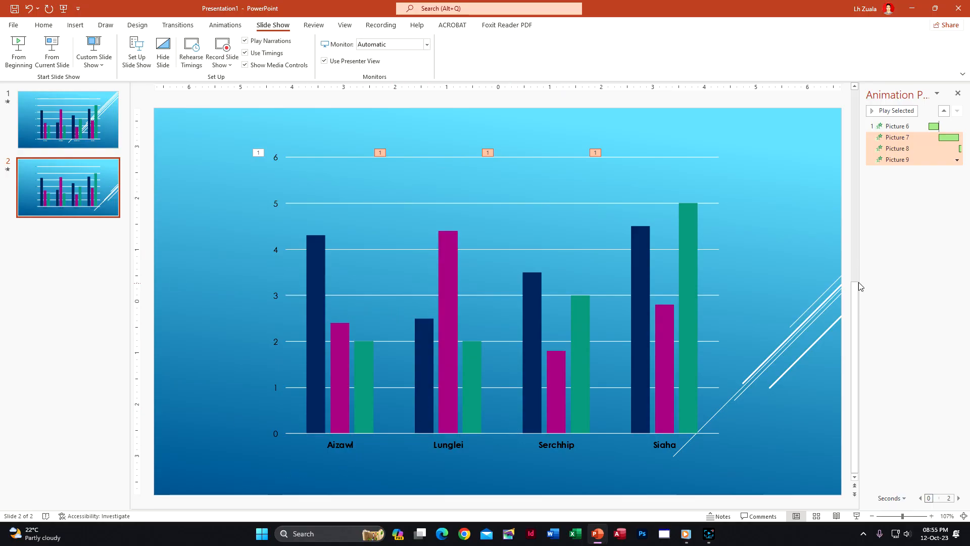
pyautogui.moveTo(858, 303); pyautogui.dragTo(858, 329)
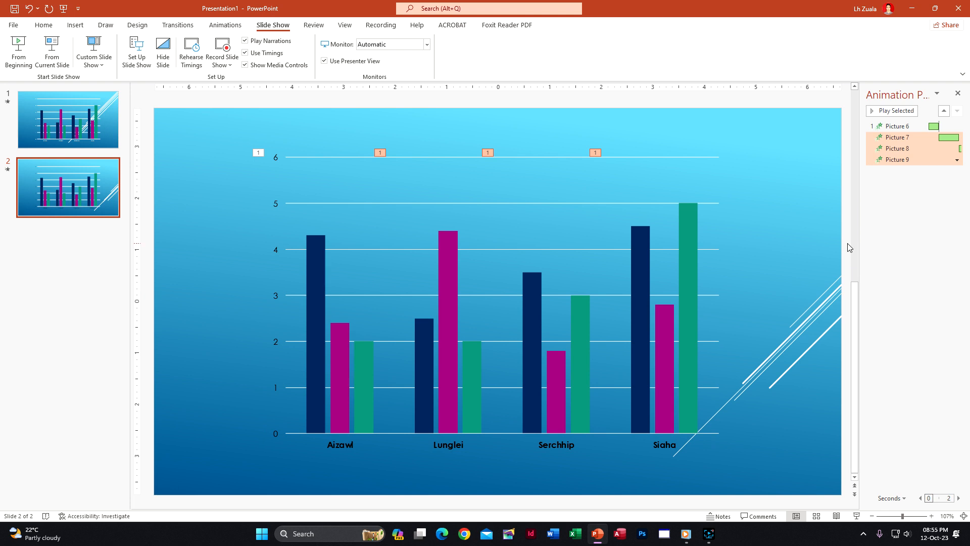
pyautogui.click(767, 111)
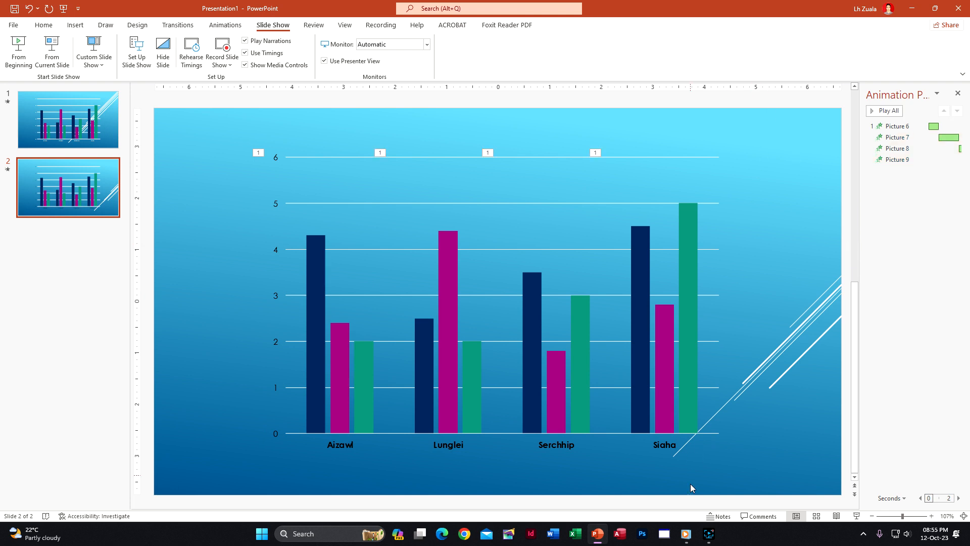
pyautogui.click(708, 533)
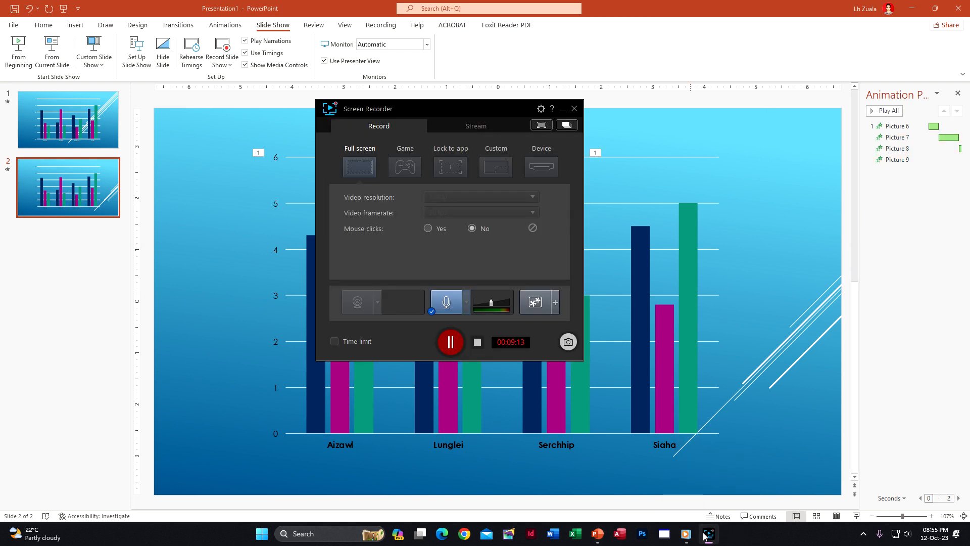